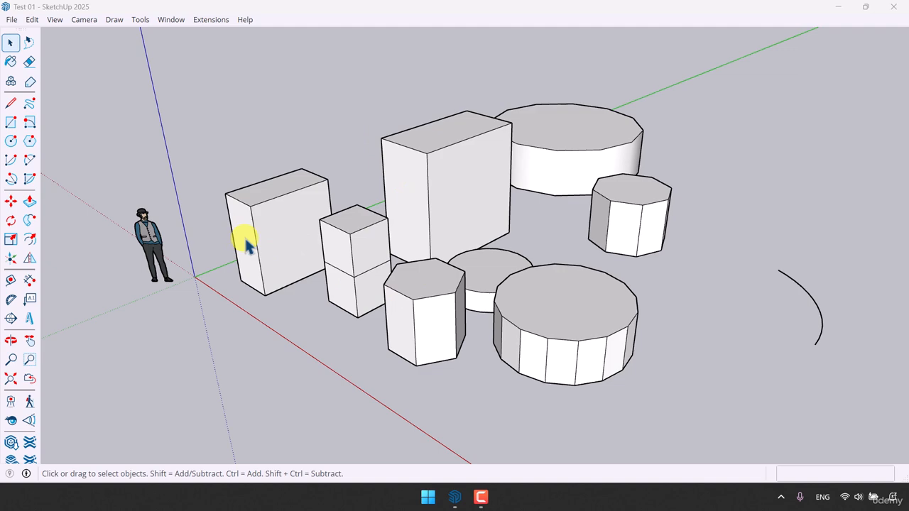
Examine the group of boxes, prisms and cylinders from several angles and distances.
{"action": "key", "text": "o"}
{"action": "left_click_drag", "start_coordinate": [399, 286], "coordinate": [431, 289]}
{"action": "key", "text": "space"}
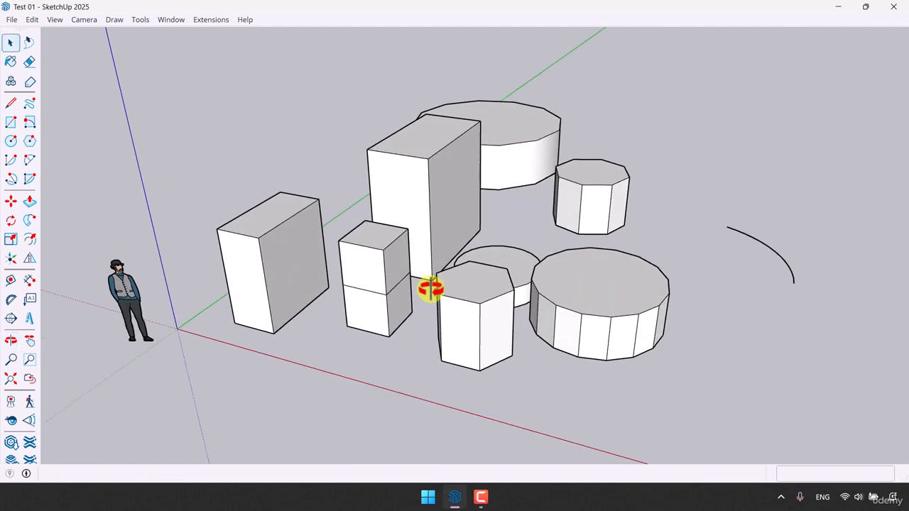
{"action": "scroll", "coordinate": [527, 233], "scroll_direction": "down", "scroll_amount": 5}
{"action": "middle_click_drag", "start_coordinate": [527, 234], "coordinate": [466, 274]}
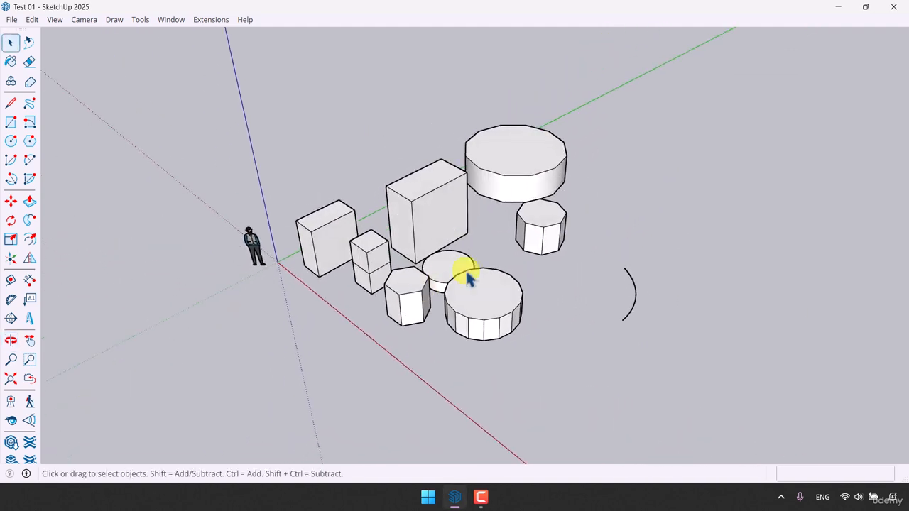
{"action": "scroll", "coordinate": [471, 275], "scroll_direction": "up", "scroll_amount": 5}
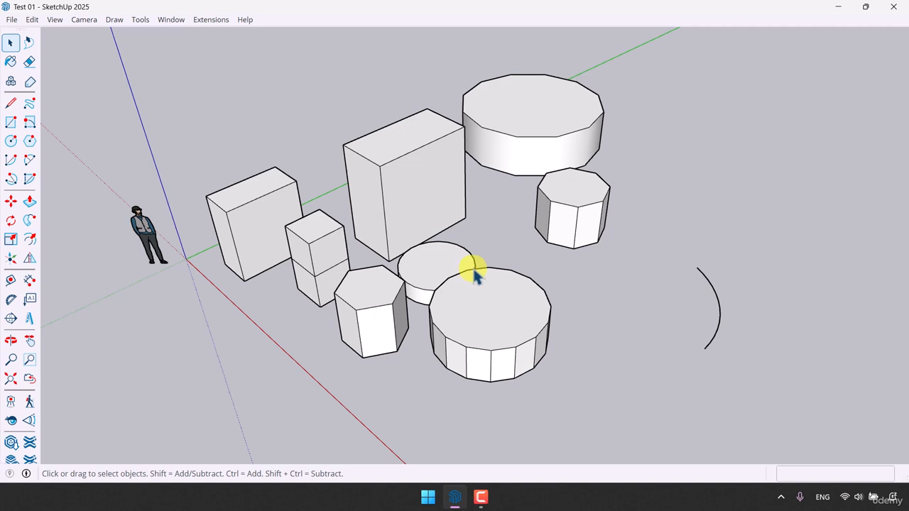
{"action": "scroll", "coordinate": [473, 268], "scroll_direction": "down", "scroll_amount": 3}
{"action": "middle_click_drag", "start_coordinate": [473, 268], "coordinate": [493, 267]}
{"action": "scroll", "coordinate": [497, 275], "scroll_direction": "up", "scroll_amount": 3}
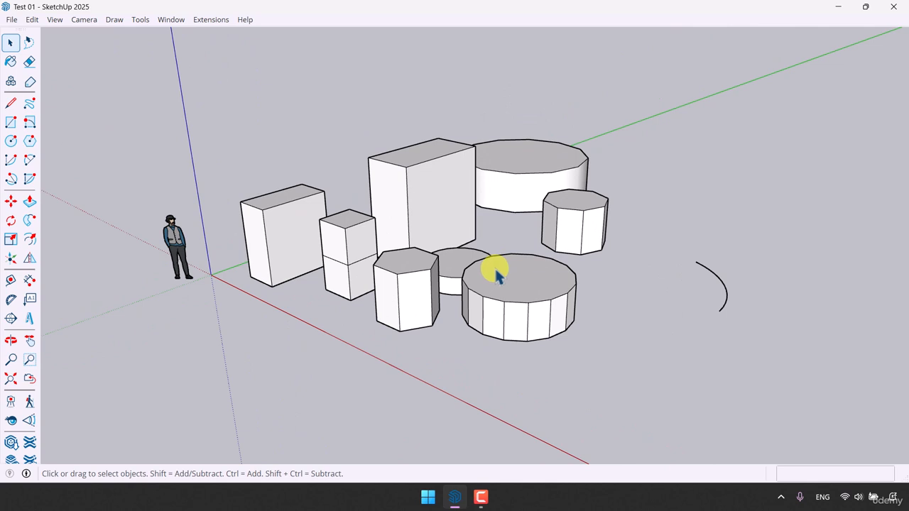
Select the top outline of the wide many-sided prism, and replace that selection with one of its side faces.
{"action": "scroll", "coordinate": [496, 275], "scroll_direction": "up", "scroll_amount": 5}
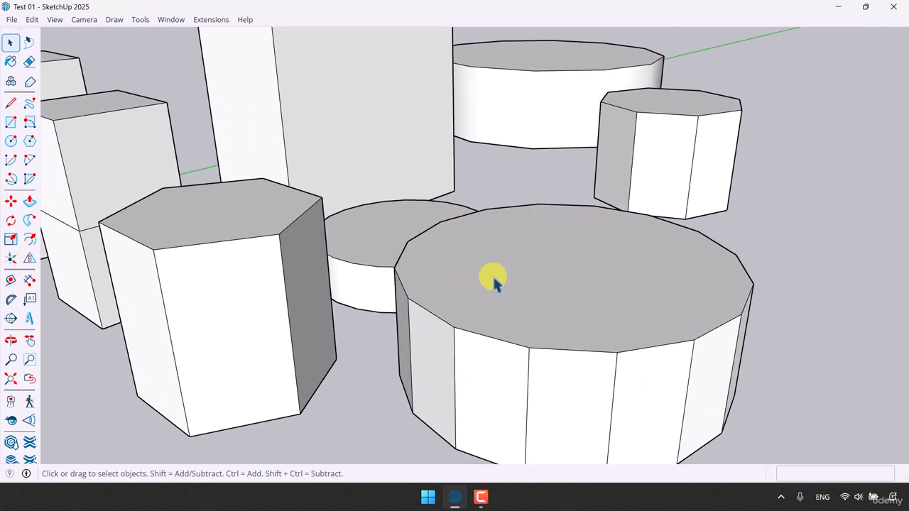
{"action": "left_click", "coordinate": [476, 336]}
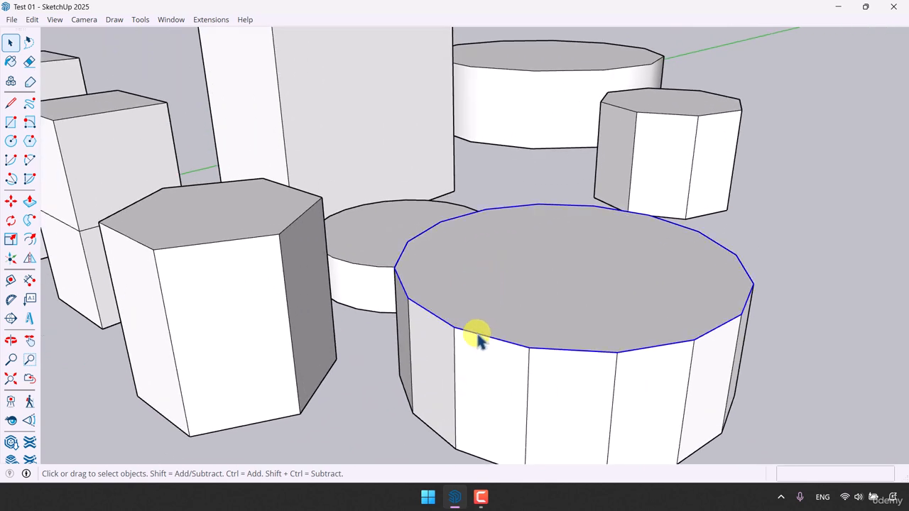
{"action": "left_click", "coordinate": [497, 390]}
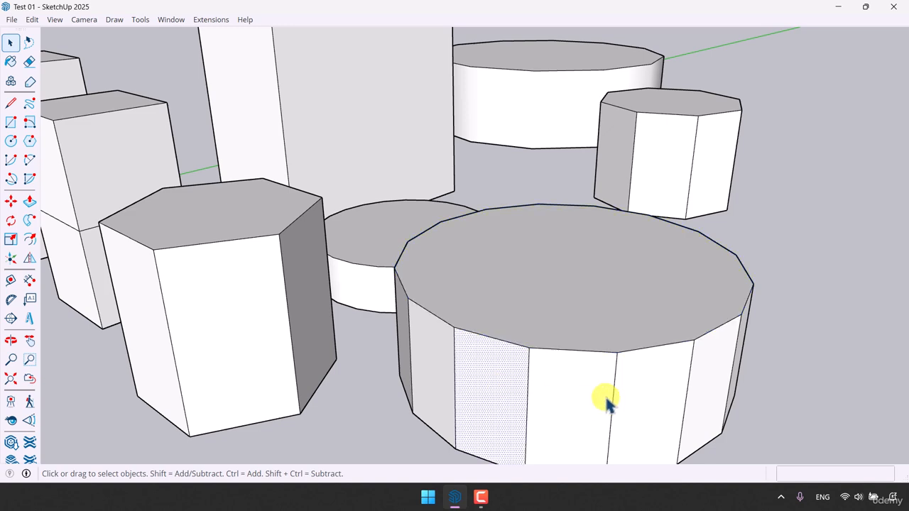
{"action": "scroll", "coordinate": [553, 287], "scroll_direction": "down", "scroll_amount": 3}
Delete the tops of the wide prism, small cylinder, hexagonal prism, square column and small box, plus the box's broad side, and undo the deletion.
{"action": "left_click", "coordinate": [553, 287]}
{"action": "scroll", "coordinate": [554, 290], "scroll_direction": "down", "scroll_amount": 3}
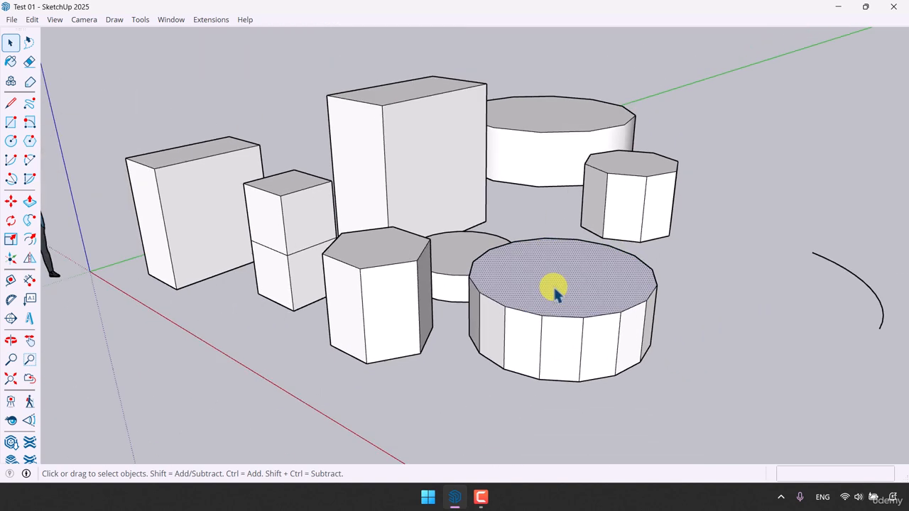
{"action": "middle_click_drag", "start_coordinate": [553, 288], "coordinate": [545, 329]}
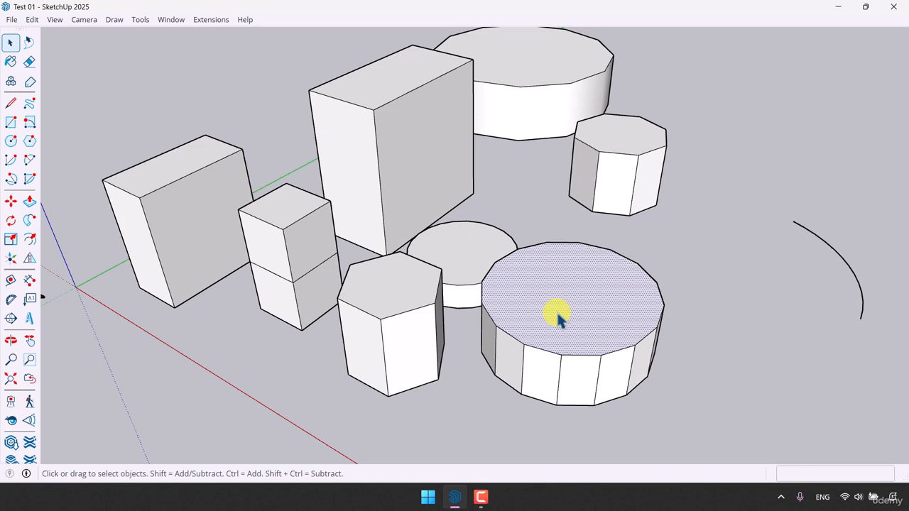
{"action": "left_click", "coordinate": [436, 253], "text": "ctrl"}
{"action": "left_click", "coordinate": [410, 281], "text": "ctrl"}
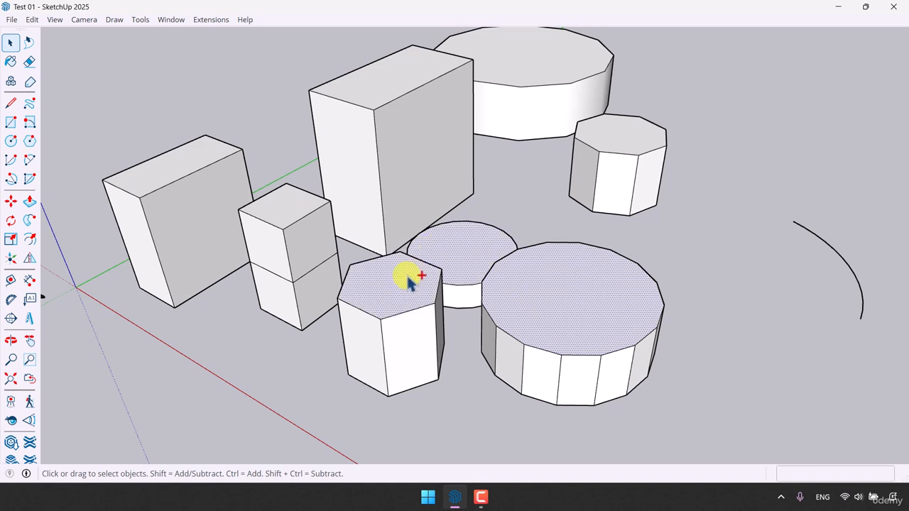
{"action": "left_click", "coordinate": [280, 207], "text": "ctrl"}
{"action": "left_click", "coordinate": [188, 161], "text": "ctrl"}
{"action": "left_click", "coordinate": [217, 242], "text": "ctrl"}
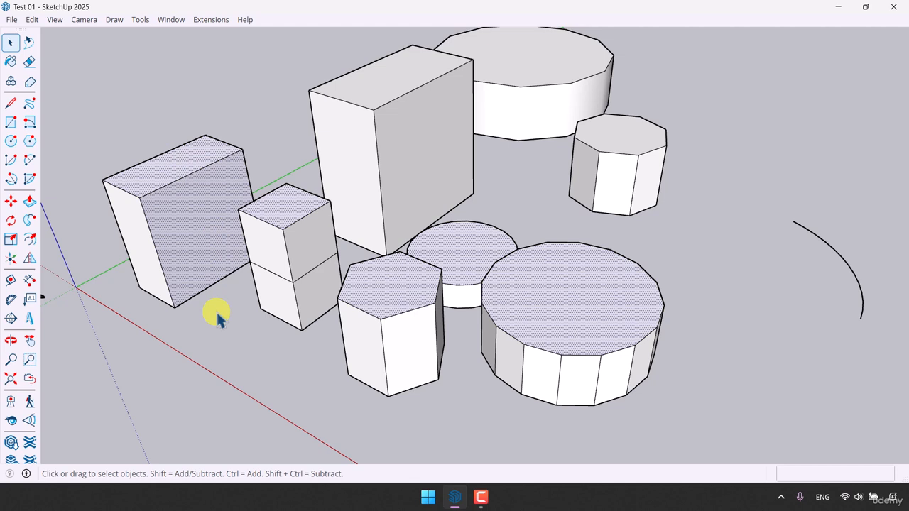
{"action": "key", "text": "Delete"}
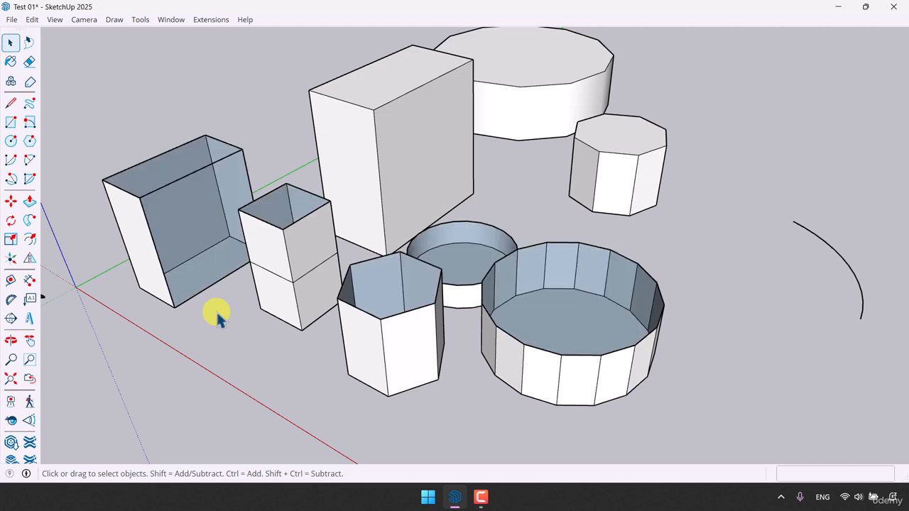
{"action": "key", "text": "ctrl+z"}
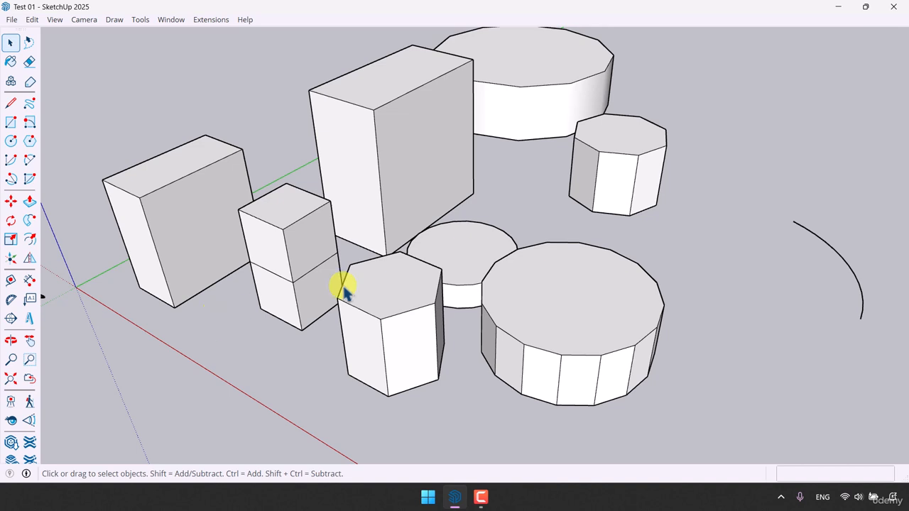
Select together the tops of the wide prism, hexagonal prism and tall box, the square column's lower side face and the small box's broad side.
{"action": "left_click", "coordinate": [551, 282]}
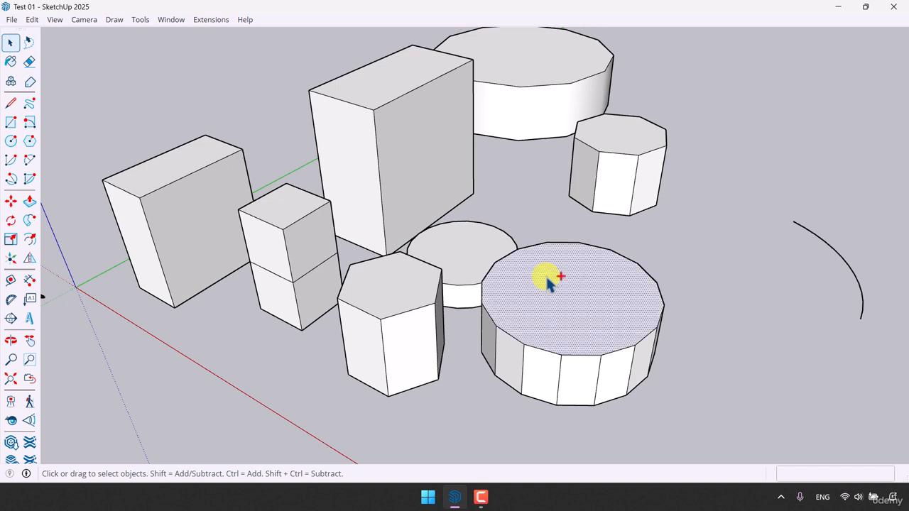
{"action": "left_click", "coordinate": [384, 293], "text": "ctrl"}
{"action": "left_click", "coordinate": [319, 294], "text": "ctrl"}
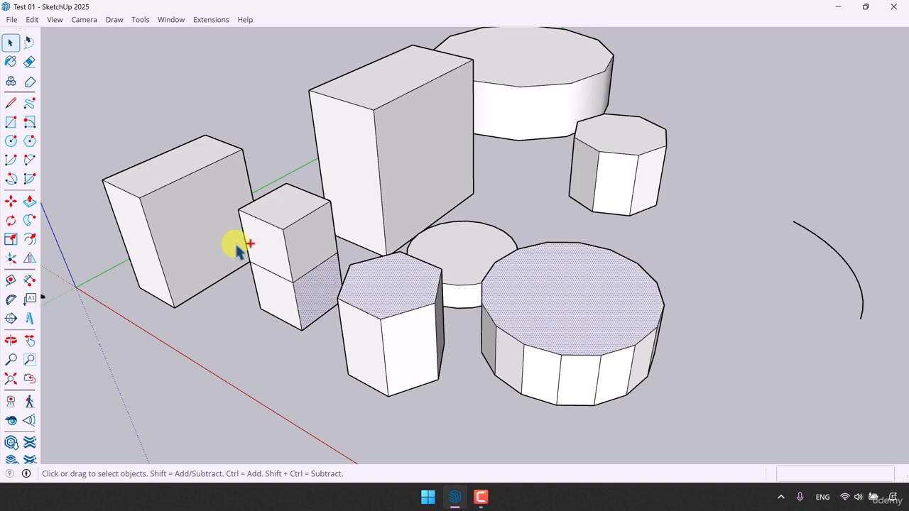
{"action": "left_click", "coordinate": [211, 237], "text": "ctrl"}
{"action": "left_click", "coordinate": [417, 73], "text": "ctrl"}
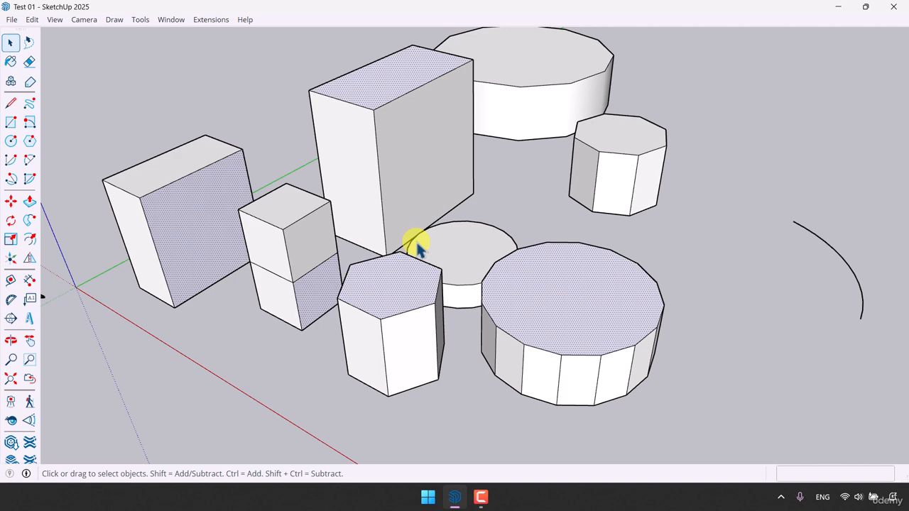
Remove the hexagonal top and the square column's lower side face from the selection, and delete the remaining selected faces.
{"action": "left_click", "coordinate": [394, 281], "text": "ctrl+shift"}
{"action": "left_click", "coordinate": [317, 291], "text": "ctrl+shift"}
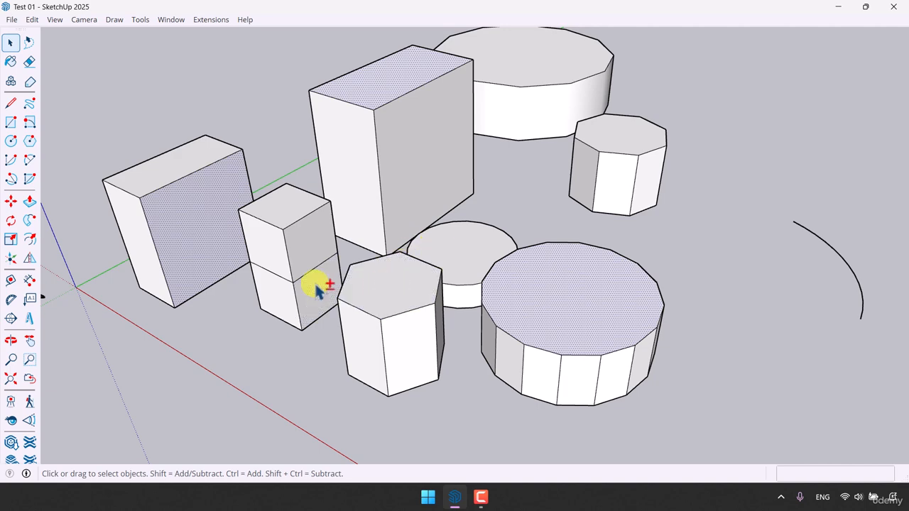
{"action": "key", "text": "Delete"}
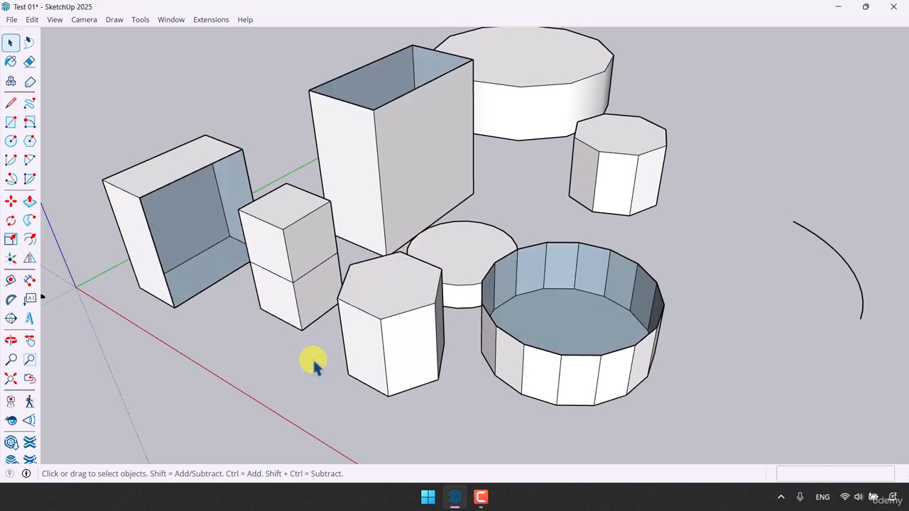
Inspect the opened boxes and wide prism, and undo the deletion of their faces.
{"action": "middle_click_drag", "start_coordinate": [391, 253], "coordinate": [544, 231]}
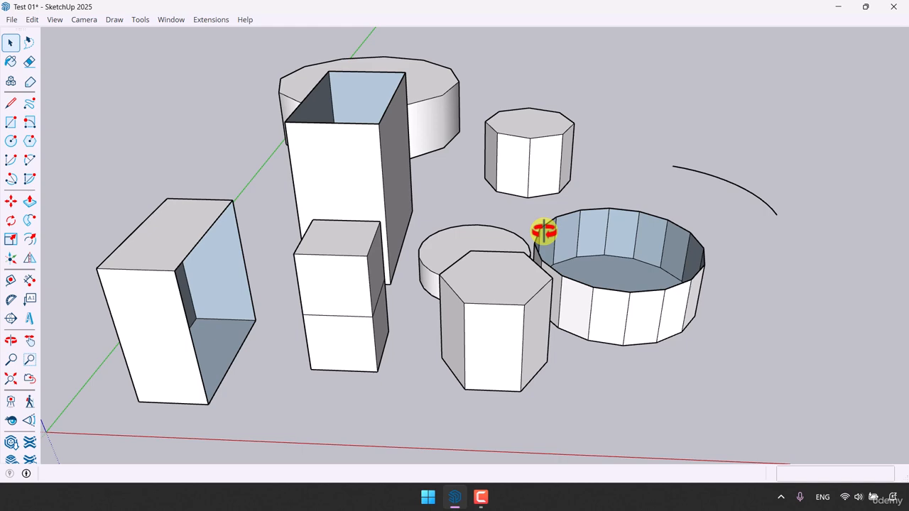
{"action": "scroll", "coordinate": [525, 245], "scroll_direction": "down", "scroll_amount": 3}
{"action": "middle_click_drag", "start_coordinate": [519, 247], "coordinate": [497, 258]}
{"action": "scroll", "coordinate": [501, 261], "scroll_direction": "up", "scroll_amount": 3}
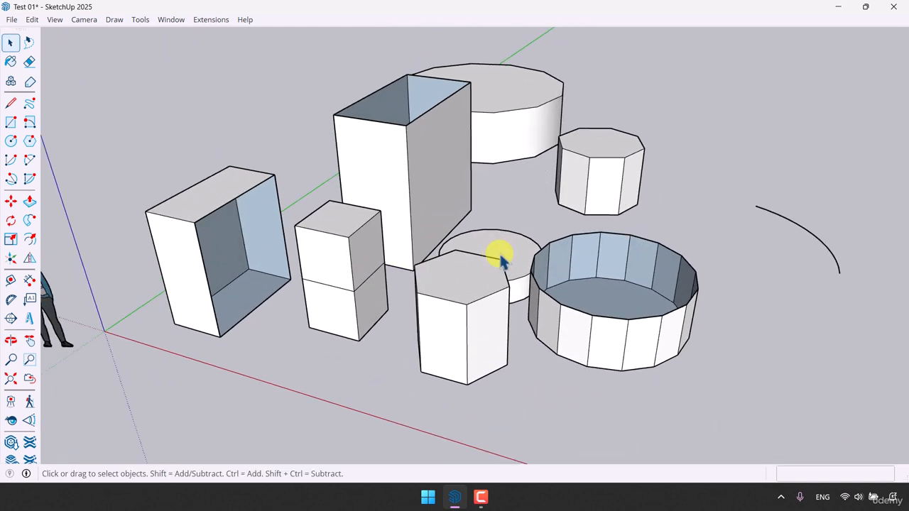
{"action": "key", "text": "ctrl+z"}
{"action": "key", "text": "ctrl+z"}
{"action": "key", "text": "ctrl+z"}
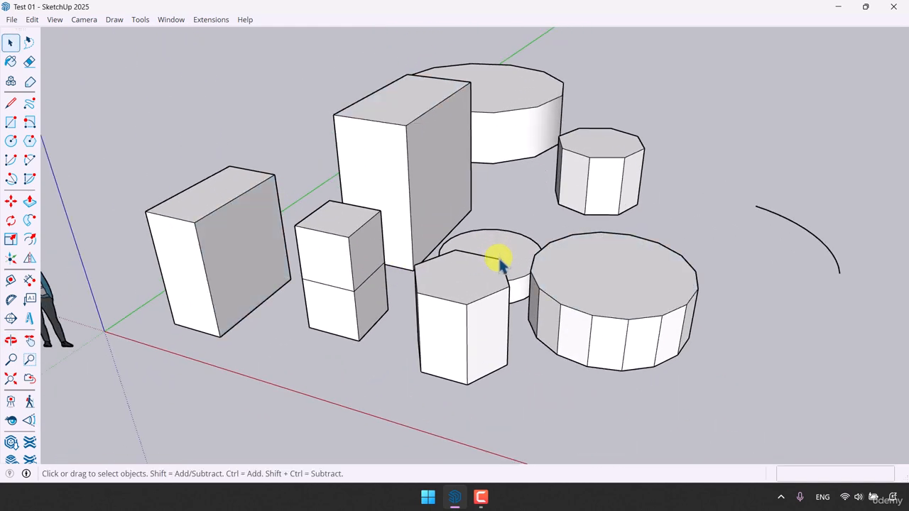
Select the whole wide prism, hexagonal prism, two-part square column and small box together, including all their connected faces and edges.
{"action": "scroll", "coordinate": [608, 260], "scroll_direction": "up", "scroll_amount": 2}
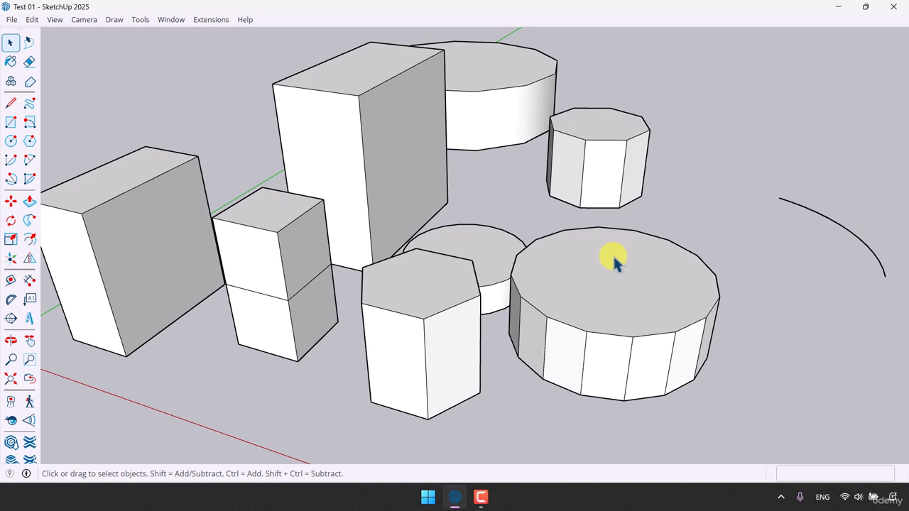
{"action": "triple_click", "coordinate": [614, 259]}
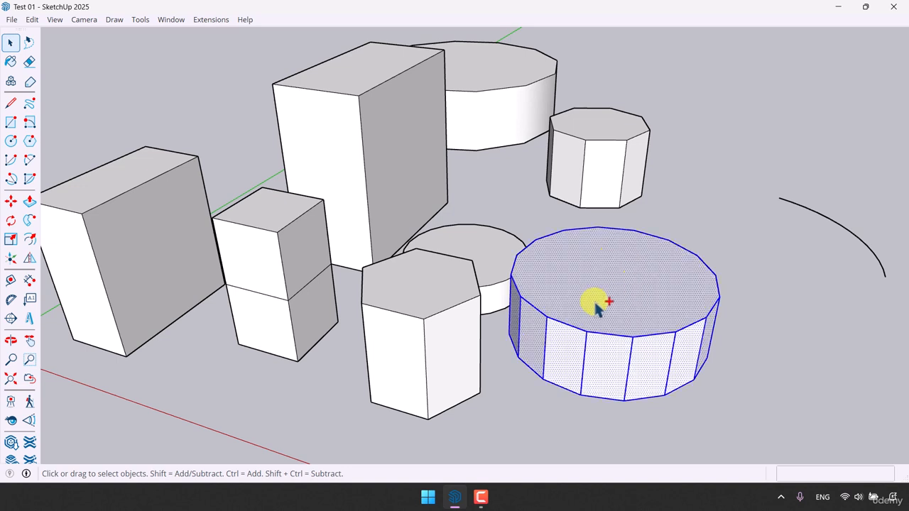
{"action": "left_click", "coordinate": [401, 303], "text": "ctrl"}
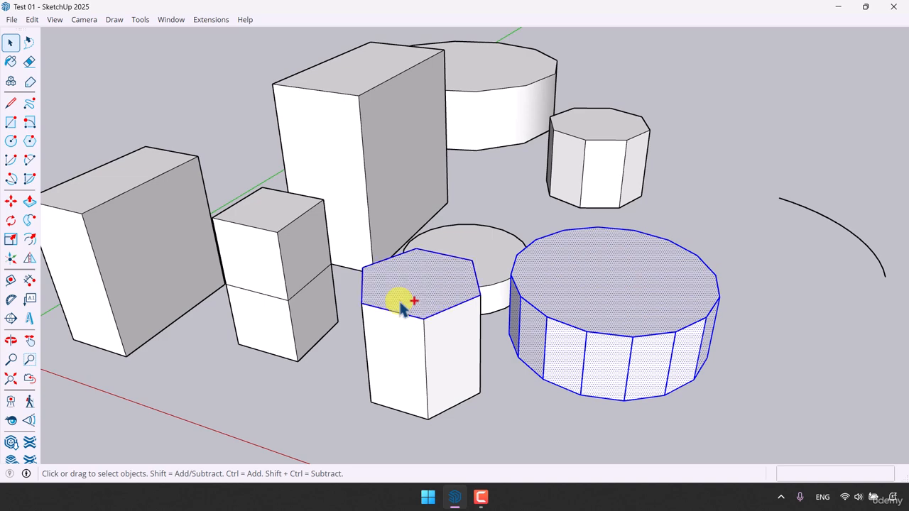
{"action": "triple_click", "coordinate": [403, 343], "text": "ctrl"}
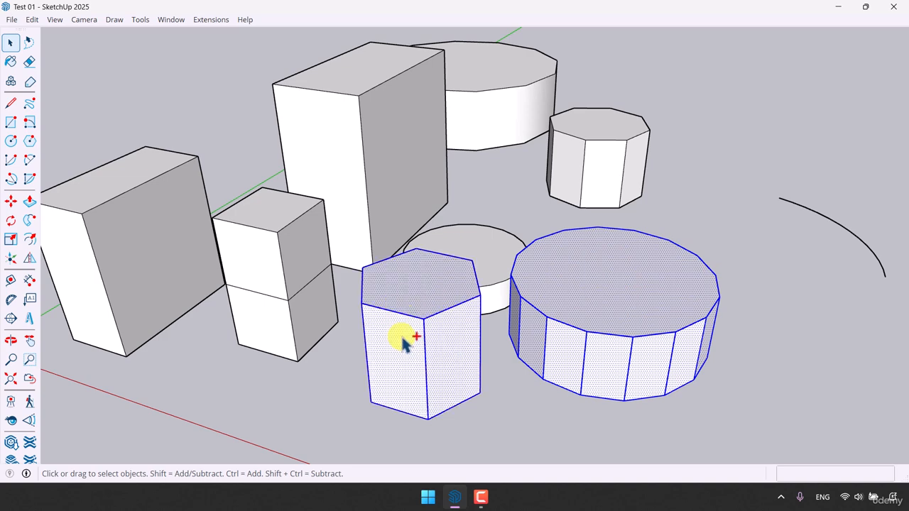
{"action": "scroll", "coordinate": [670, 284], "scroll_direction": "down", "scroll_amount": 3}
{"action": "scroll", "coordinate": [470, 305], "scroll_direction": "up", "scroll_amount": 5}
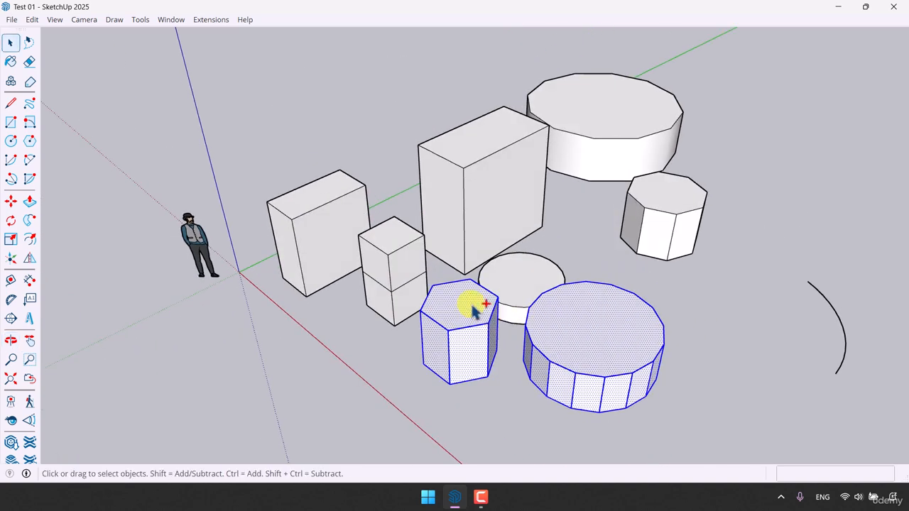
{"action": "triple_click", "coordinate": [389, 257], "text": "ctrl"}
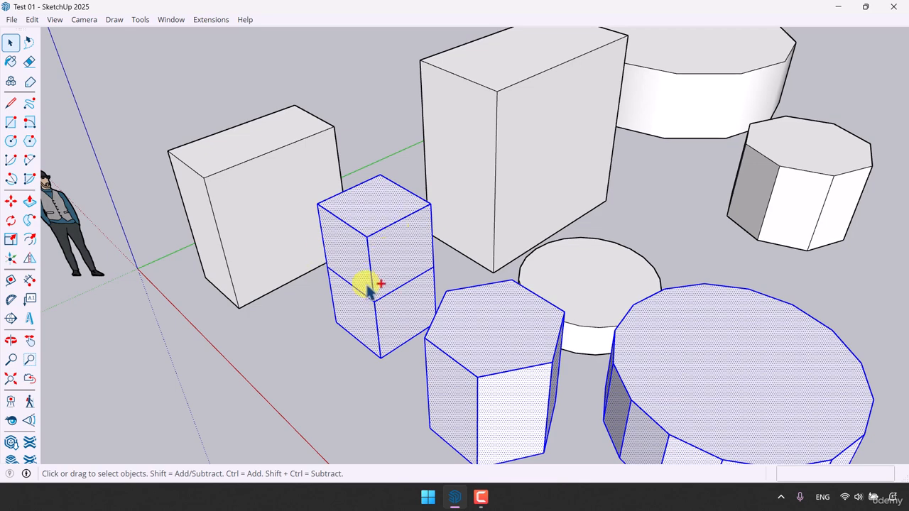
{"action": "triple_click", "coordinate": [265, 186], "text": "ctrl"}
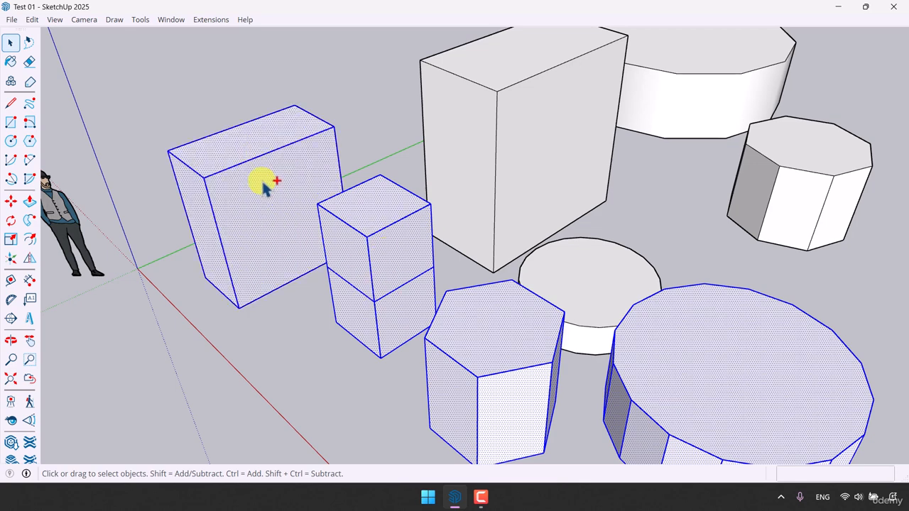
Remove the entire square column from the selection of solids, and clear the rest of the selection.
{"action": "scroll", "coordinate": [264, 186], "scroll_direction": "down", "scroll_amount": 3}
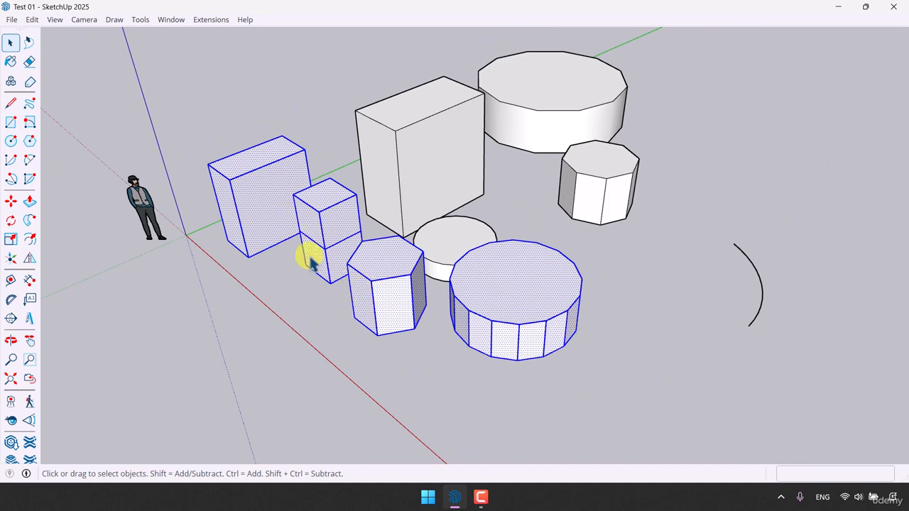
{"action": "scroll", "coordinate": [236, 181], "scroll_direction": "up", "scroll_amount": 2}
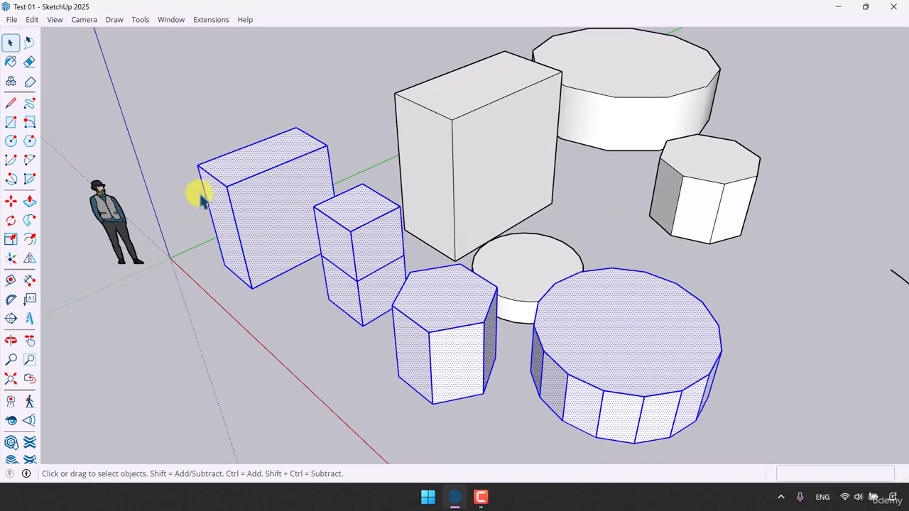
{"action": "left_click", "coordinate": [363, 249], "text": "shift"}
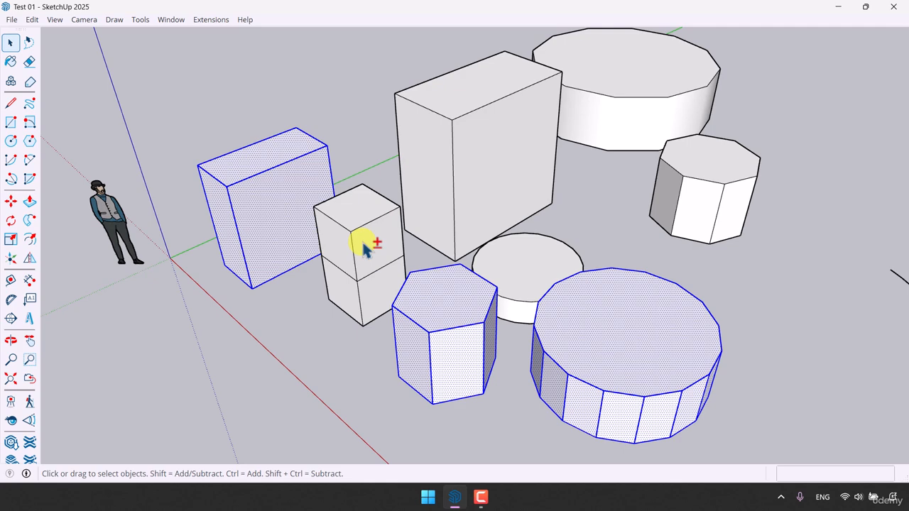
{"action": "scroll", "coordinate": [361, 243], "scroll_direction": "down", "scroll_amount": 3}
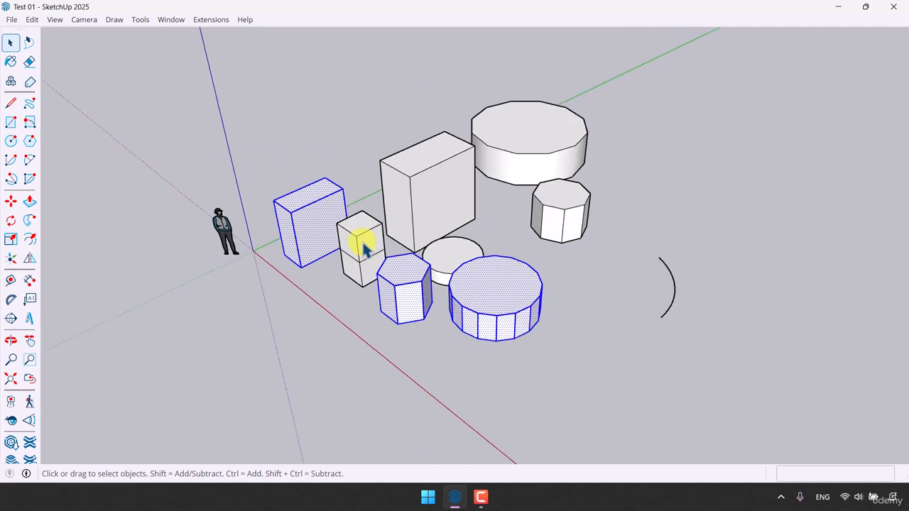
{"action": "left_click", "coordinate": [333, 319]}
Select the tall box, hexagonal prism, other prisms, cylinders and arc with a crossing window, leaving out the small box and square column.
{"action": "scroll", "coordinate": [418, 341], "scroll_direction": "up", "scroll_amount": 1}
{"action": "middle_click_drag", "start_coordinate": [418, 341], "coordinate": [470, 203]}
{"action": "scroll", "coordinate": [467, 163], "scroll_direction": "up", "scroll_amount": 2}
{"action": "middle_click_drag", "start_coordinate": [467, 163], "coordinate": [434, 173]}
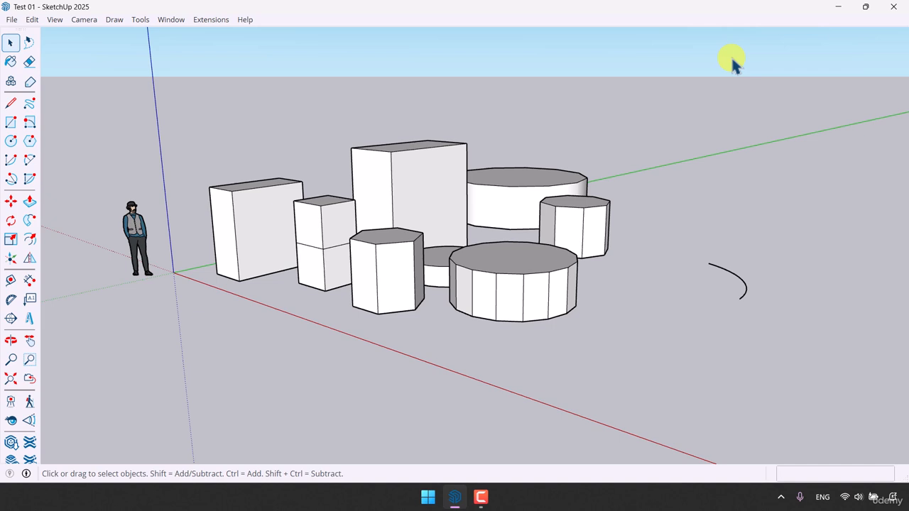
{"action": "left_click_drag", "start_coordinate": [730, 58], "coordinate": [384, 348]}
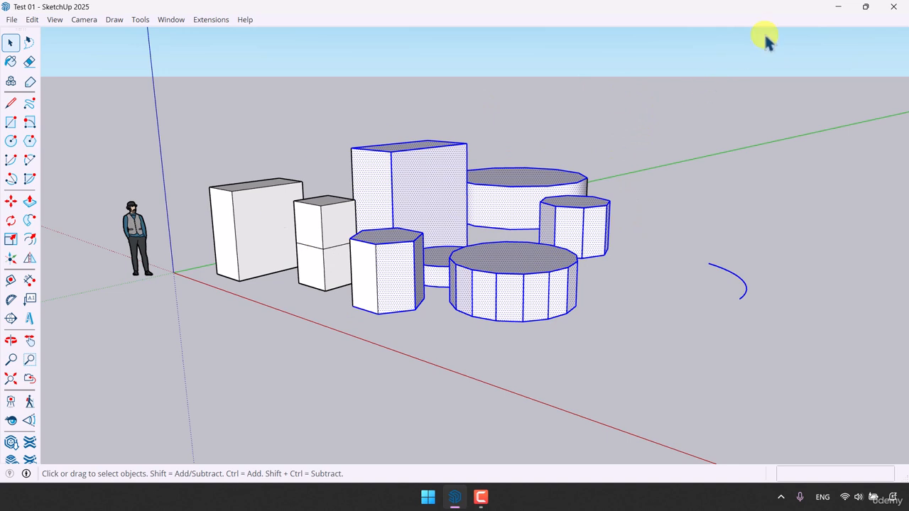
{"action": "left_click_drag", "start_coordinate": [765, 33], "coordinate": [365, 405]}
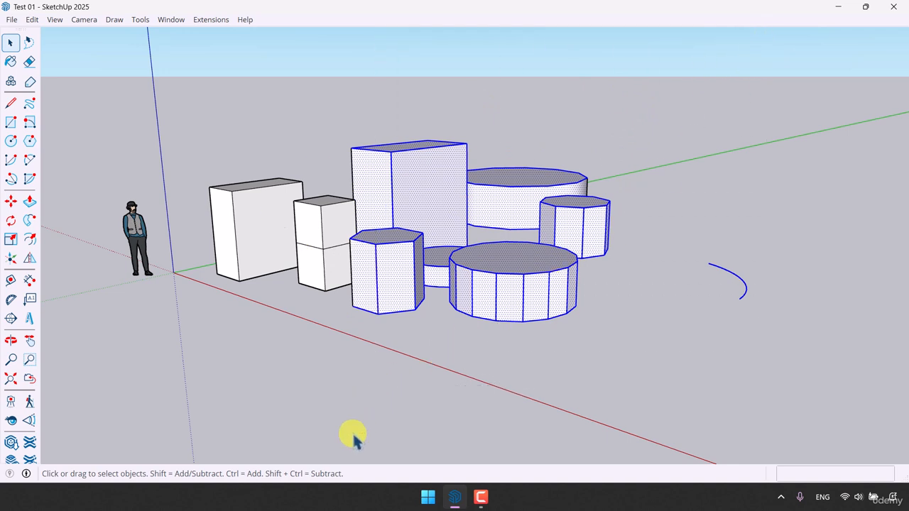
Select the small box, square column, hexagonal prism and the tall box's narrow side face with an enclosing window.
{"action": "scroll", "coordinate": [203, 321], "scroll_direction": "up", "scroll_amount": 1}
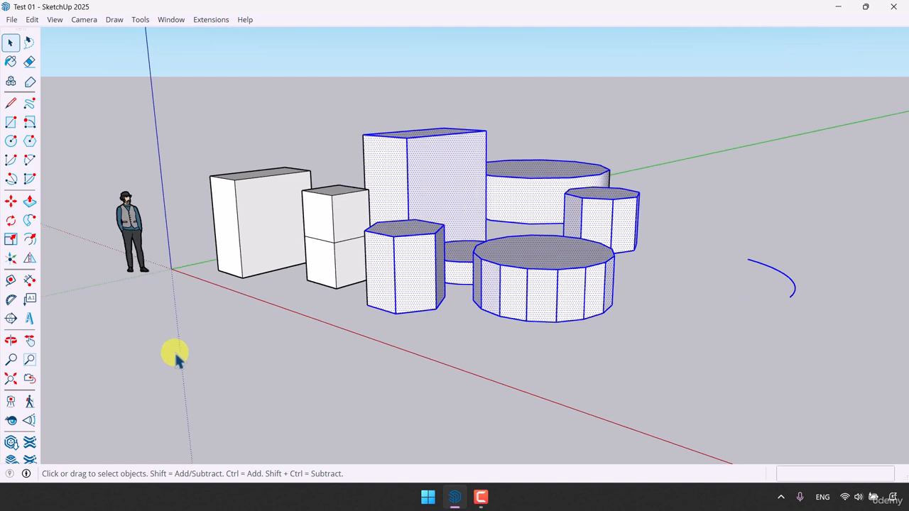
{"action": "left_click_drag", "start_coordinate": [175, 351], "coordinate": [454, 93]}
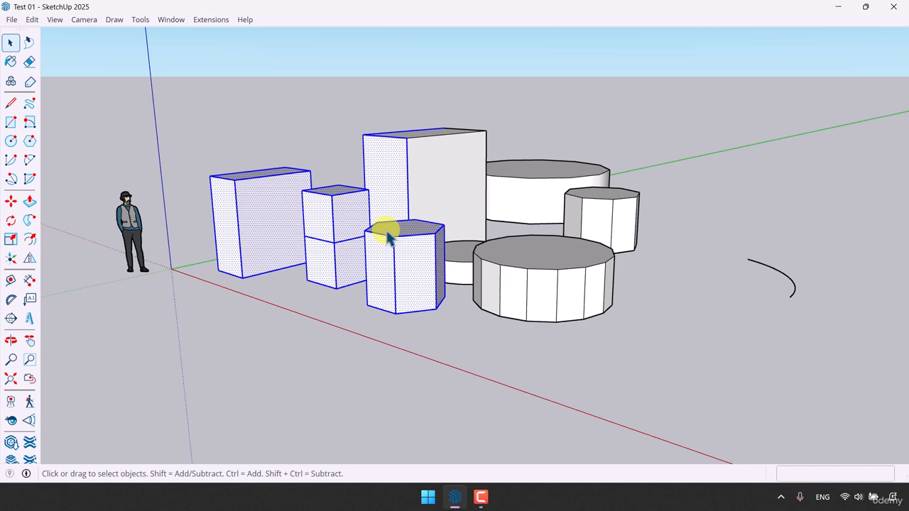
{"action": "middle_click_drag", "start_coordinate": [386, 239], "coordinate": [376, 314]}
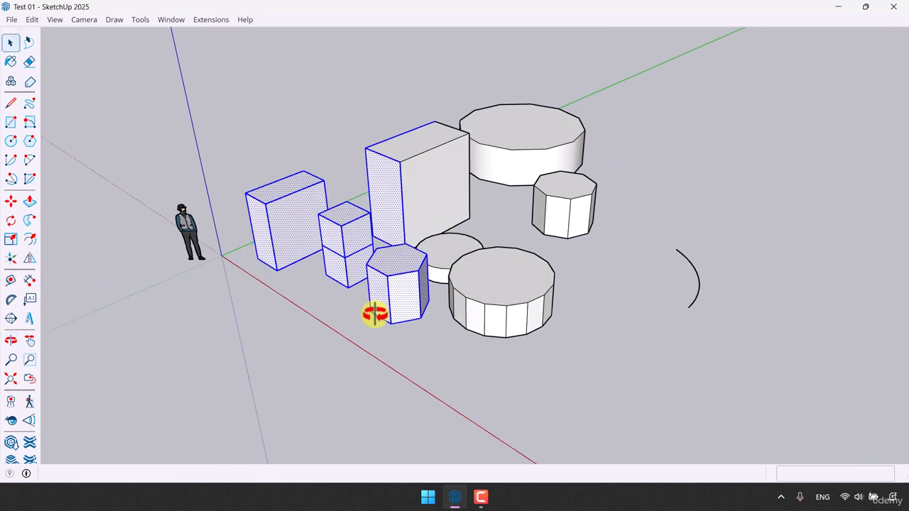
{"action": "left_click_drag", "start_coordinate": [233, 349], "coordinate": [431, 120]}
{"action": "scroll", "coordinate": [386, 187], "scroll_direction": "up", "scroll_amount": 1}
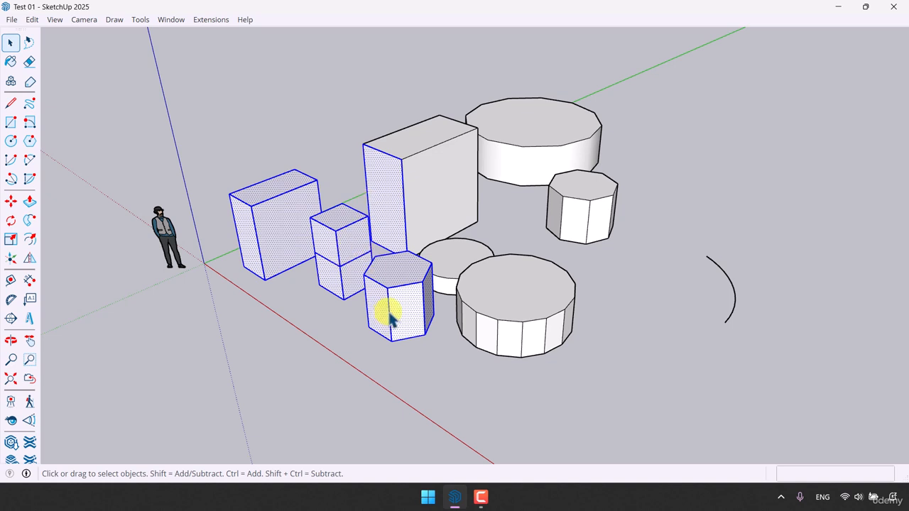
{"action": "left_click_drag", "start_coordinate": [202, 370], "coordinate": [438, 110]}
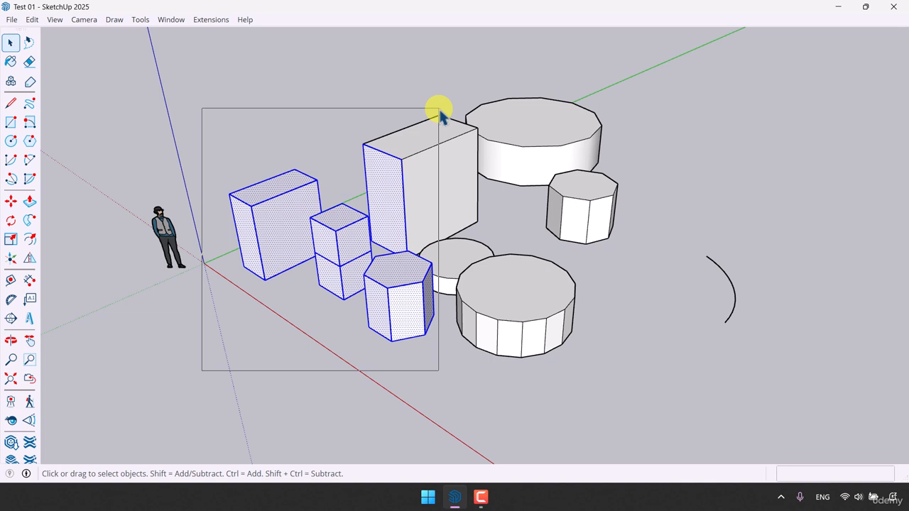
{"action": "left_click_drag", "start_coordinate": [439, 113], "coordinate": [440, 115]}
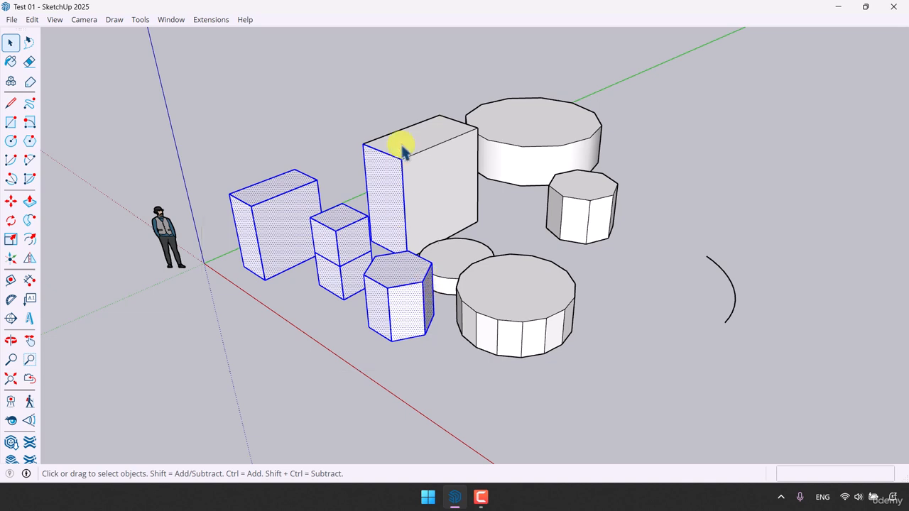
Select the two boxes, square column, hexagonal prism and small cylinder with a crossing window, and clear the selection.
{"action": "left_click_drag", "start_coordinate": [428, 95], "coordinate": [224, 384]}
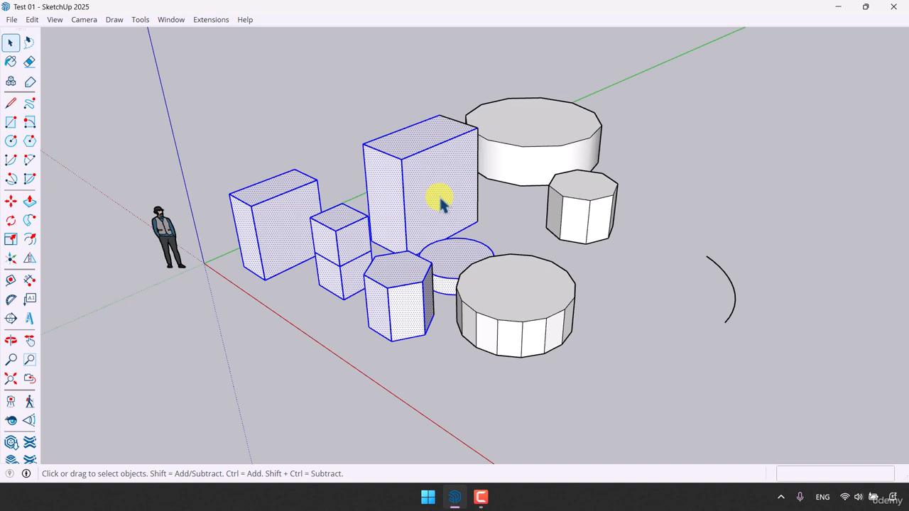
{"action": "scroll", "coordinate": [441, 204], "scroll_direction": "down", "scroll_amount": 3}
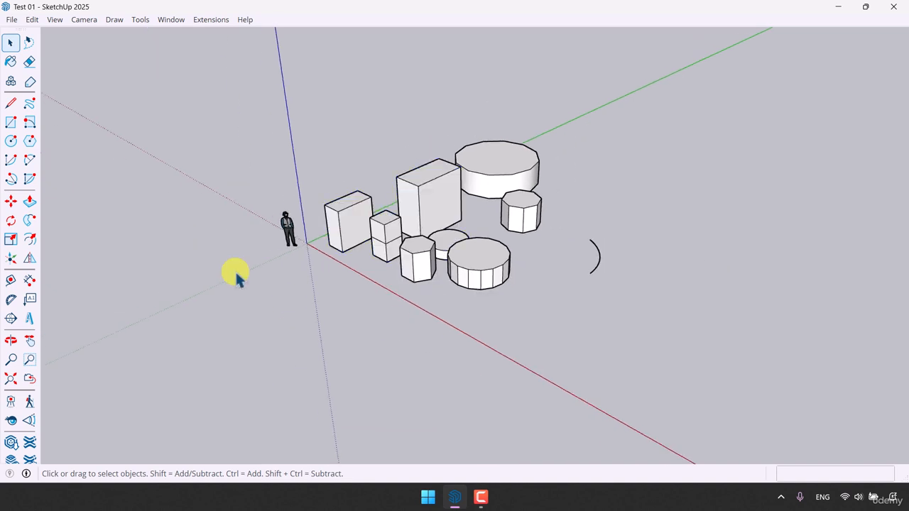
Select everything except the small box and the human figure, using a crossing window and Lasso Select, and delete the selection.
{"action": "middle_click_drag", "start_coordinate": [264, 268], "coordinate": [554, 163]}
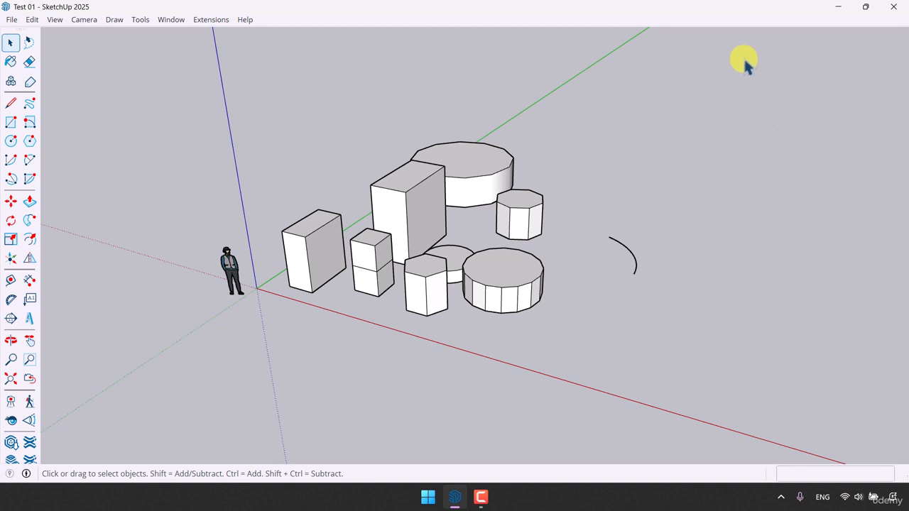
{"action": "middle_click_drag", "start_coordinate": [353, 178], "coordinate": [399, 266]}
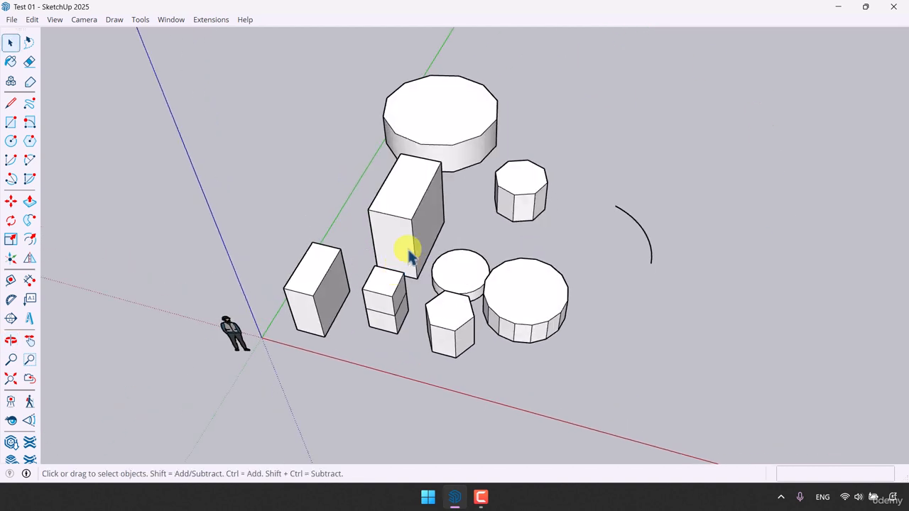
{"action": "left_click_drag", "start_coordinate": [732, 50], "coordinate": [362, 429]}
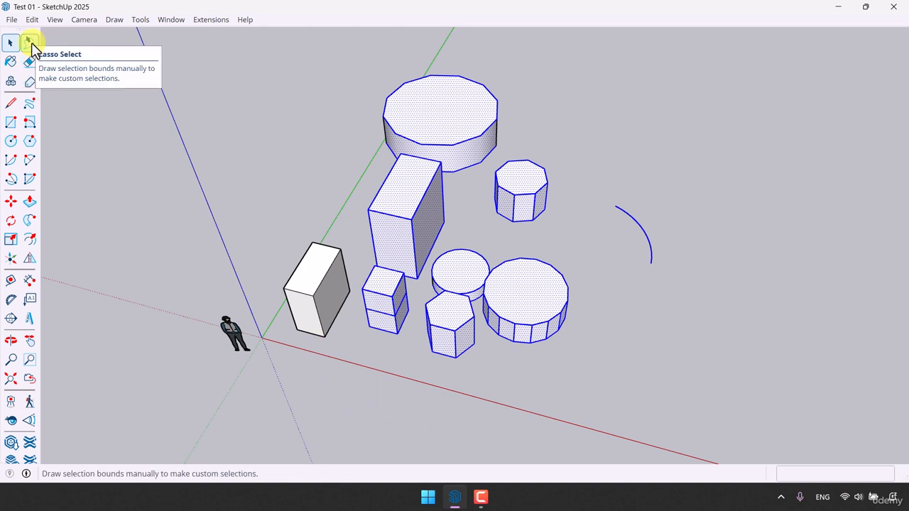
{"action": "left_click", "coordinate": [29, 43]}
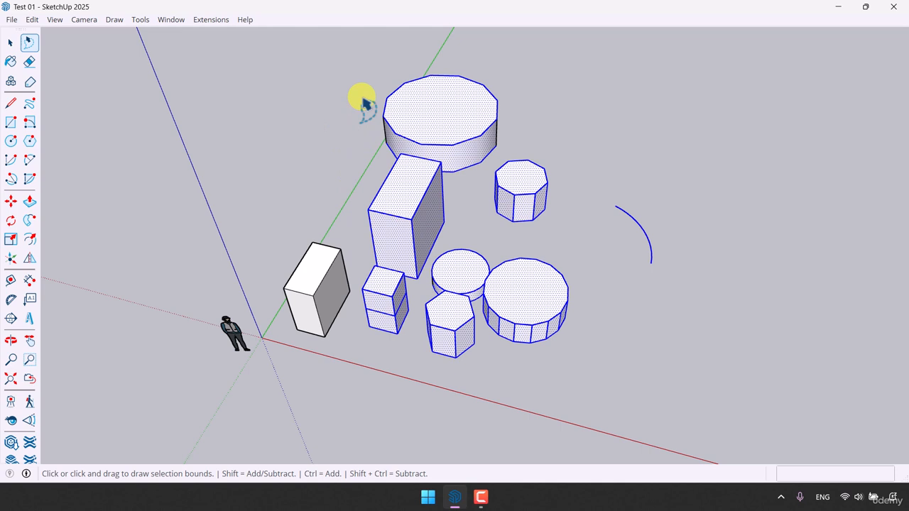
{"action": "mouse_move", "coordinate": [360, 96]}
{"action": "left_mouse_down"}
{"action": "mouse_move", "coordinate": [473, 69]}
{"action": "mouse_move", "coordinate": [538, 93]}
{"action": "mouse_move", "coordinate": [617, 173]}
{"action": "mouse_move", "coordinate": [687, 288]}
{"action": "mouse_move", "coordinate": [485, 384]}
{"action": "mouse_move", "coordinate": [360, 363]}
{"action": "mouse_move", "coordinate": [362, 101]}
{"action": "left_mouse_up"}
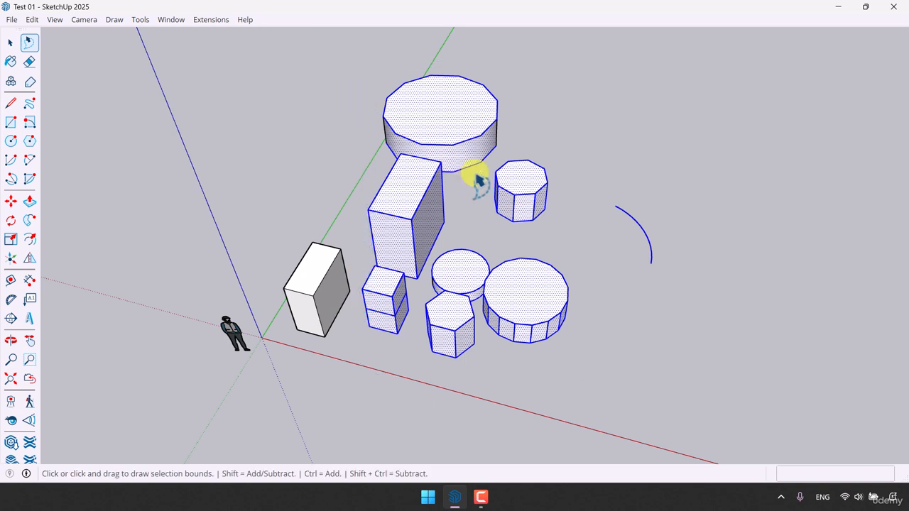
{"action": "key", "text": "Delete"}
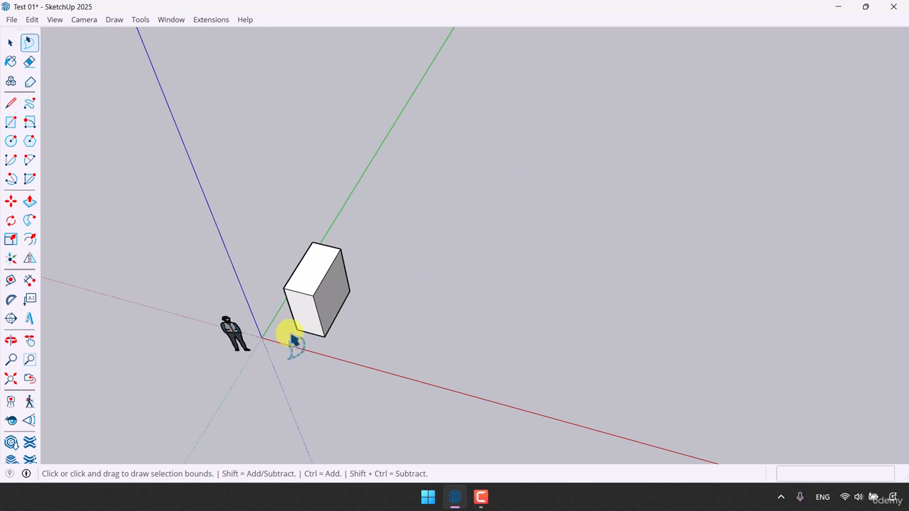
Select the remaining box's top and long side with a crossing window, and only its far end face with an enclosing window.
{"action": "middle_click_drag", "start_coordinate": [294, 335], "coordinate": [261, 171]}
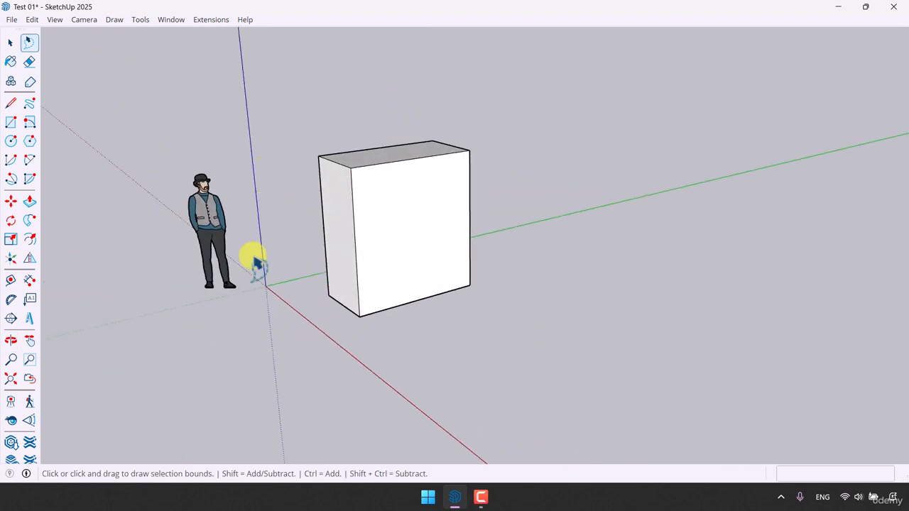
{"action": "middle_click_drag", "start_coordinate": [251, 260], "coordinate": [418, 270]}
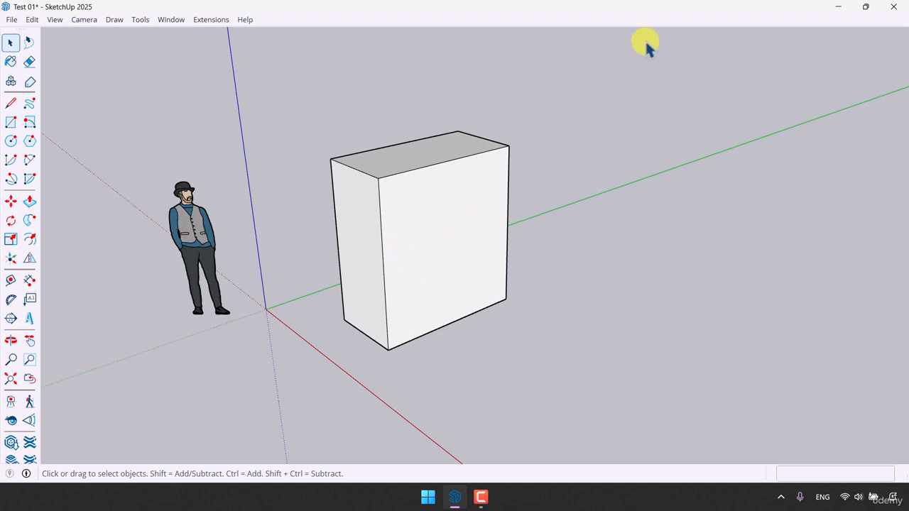
{"action": "left_click_drag", "start_coordinate": [644, 40], "coordinate": [399, 392]}
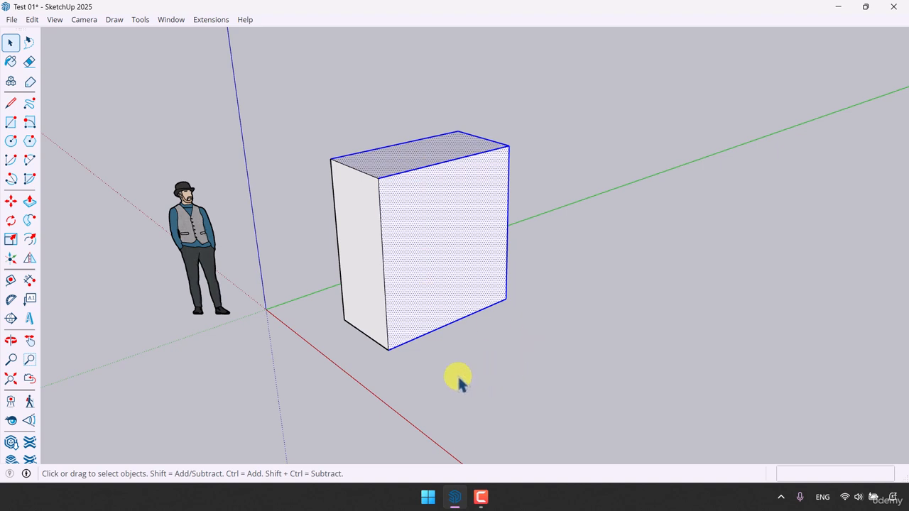
{"action": "left_click_drag", "start_coordinate": [424, 370], "coordinate": [666, 43]}
{"action": "middle_click_drag", "start_coordinate": [670, 140], "coordinate": [293, 175]}
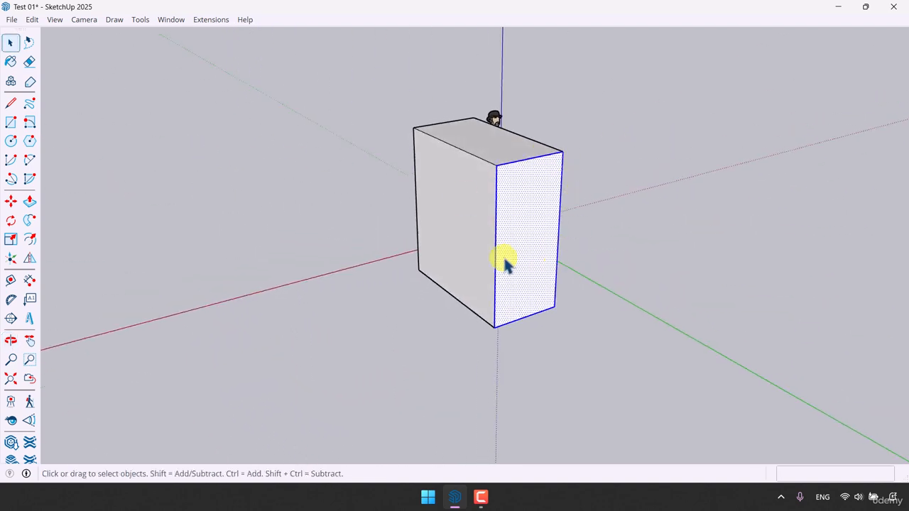
{"action": "middle_click_drag", "start_coordinate": [455, 264], "coordinate": [567, 332]}
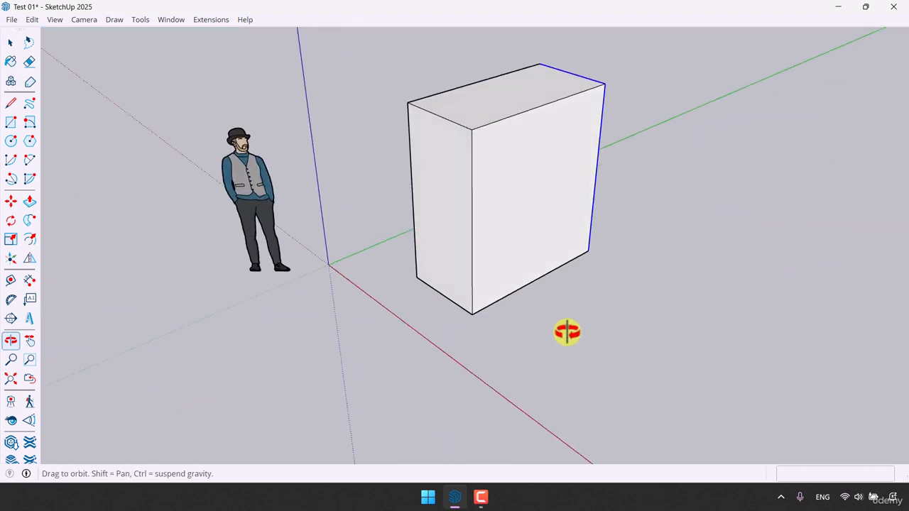
{"action": "scroll", "coordinate": [462, 259], "scroll_direction": "down", "scroll_amount": 1}
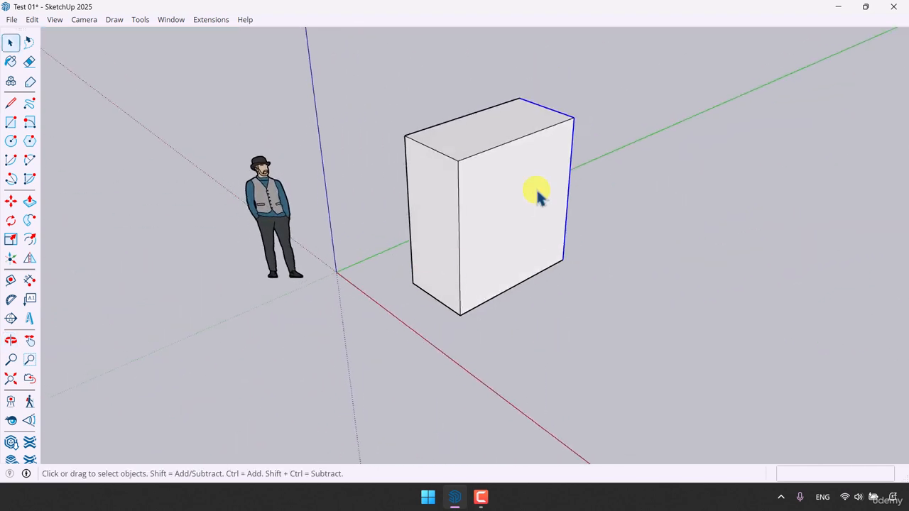
Select the box's long side face, extend the selection to all connected geometry, and clear it.
{"action": "left_click", "coordinate": [538, 192]}
{"action": "scroll", "coordinate": [537, 192], "scroll_direction": "up", "scroll_amount": 3}
{"action": "right_click", "coordinate": [516, 200]}
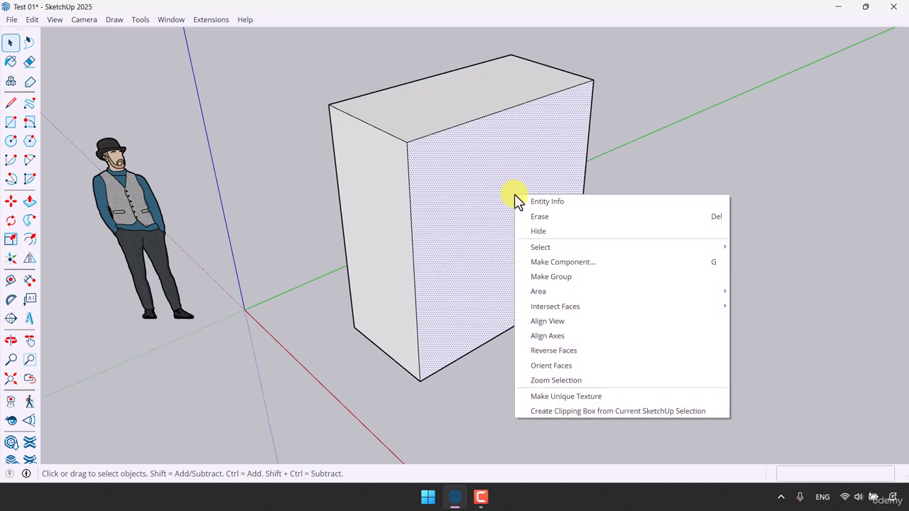
{"action": "mouse_move", "coordinate": [542, 250]}
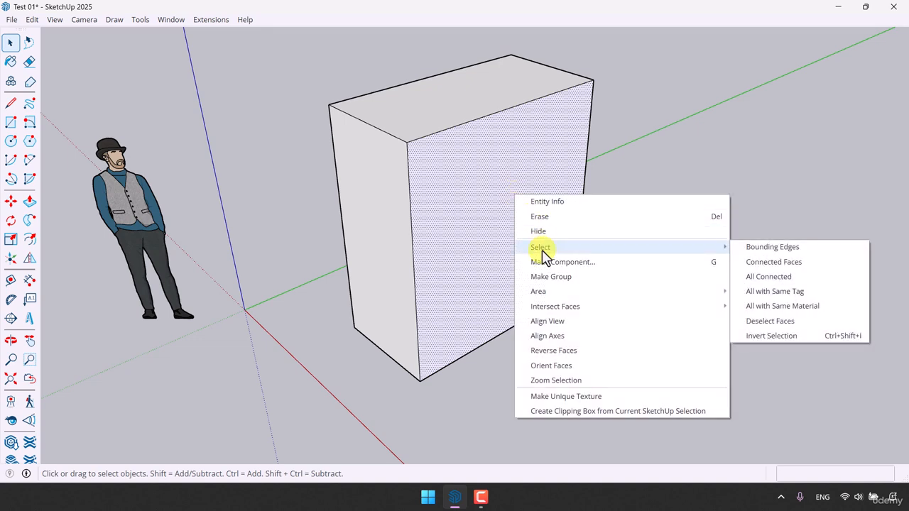
{"action": "left_click", "coordinate": [791, 276]}
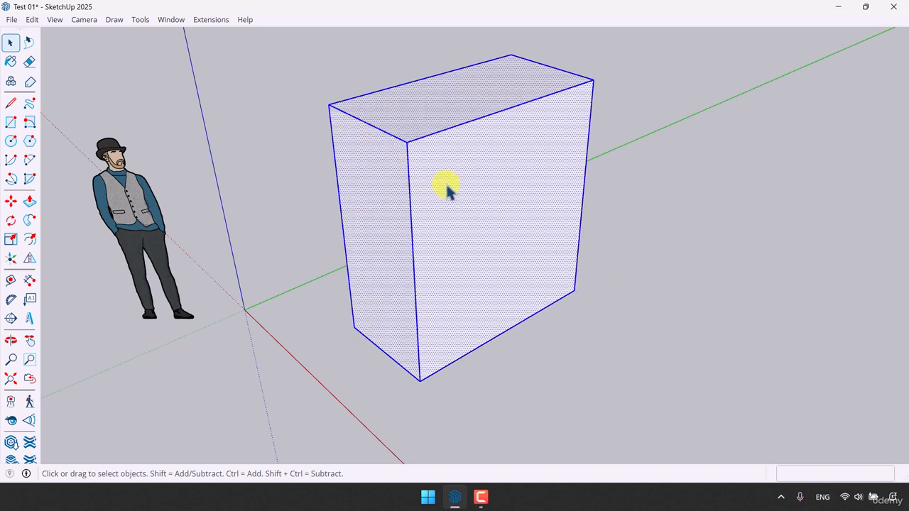
{"action": "left_click", "coordinate": [636, 176]}
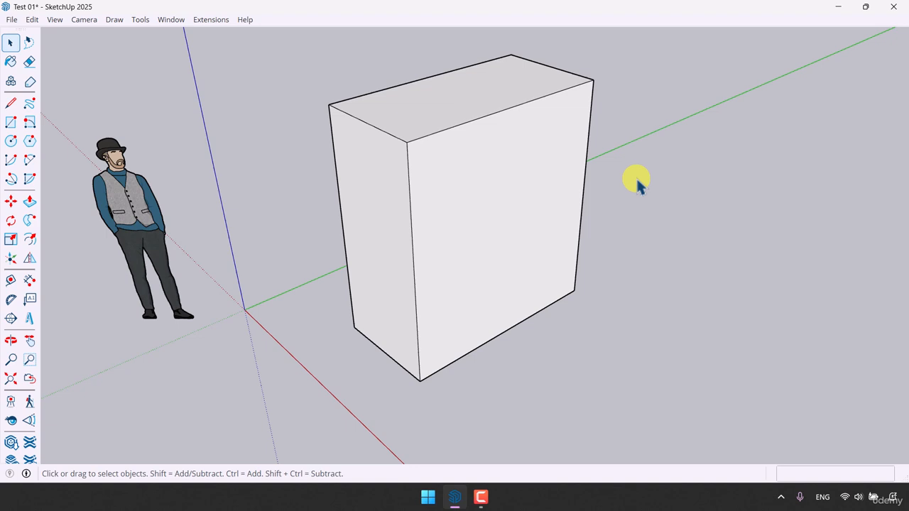
Select the box's front vertical edge together with its connected faces, and clear the selection.
{"action": "left_click", "coordinate": [409, 199]}
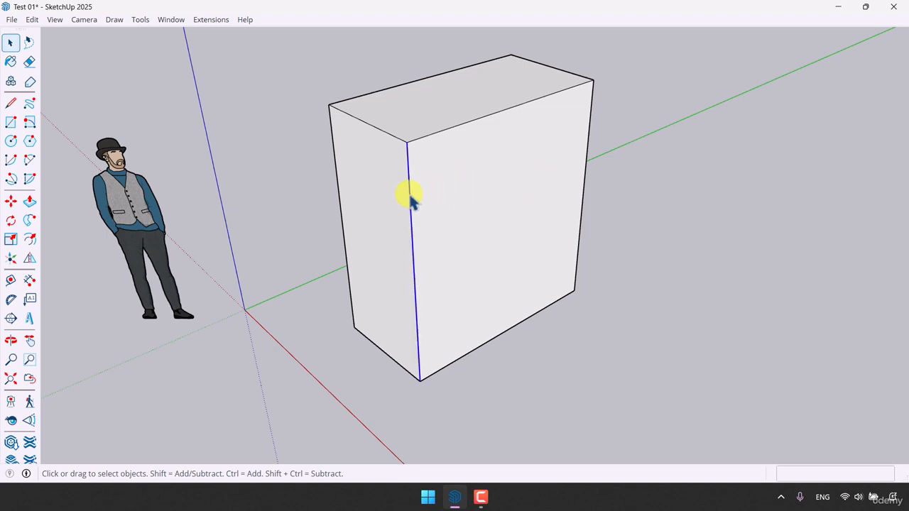
{"action": "right_click", "coordinate": [409, 200]}
{"action": "mouse_move", "coordinate": [464, 246]}
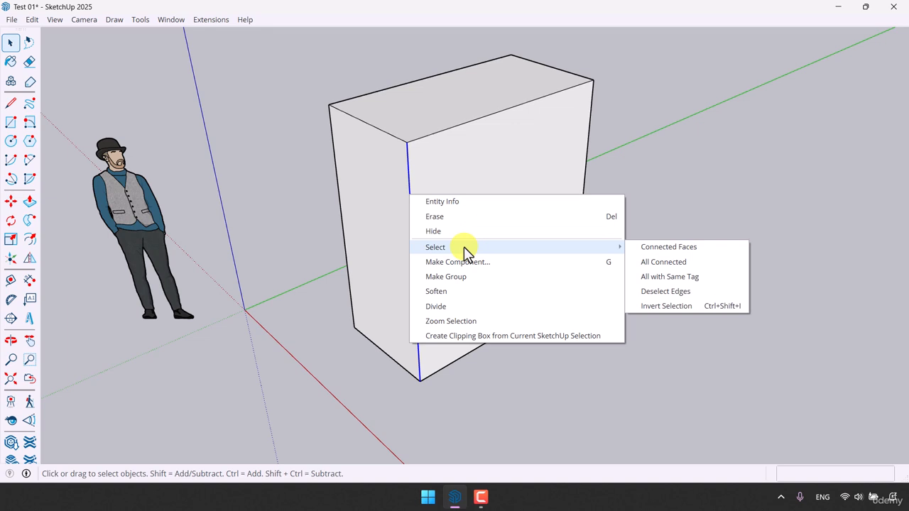
{"action": "left_click", "coordinate": [671, 249]}
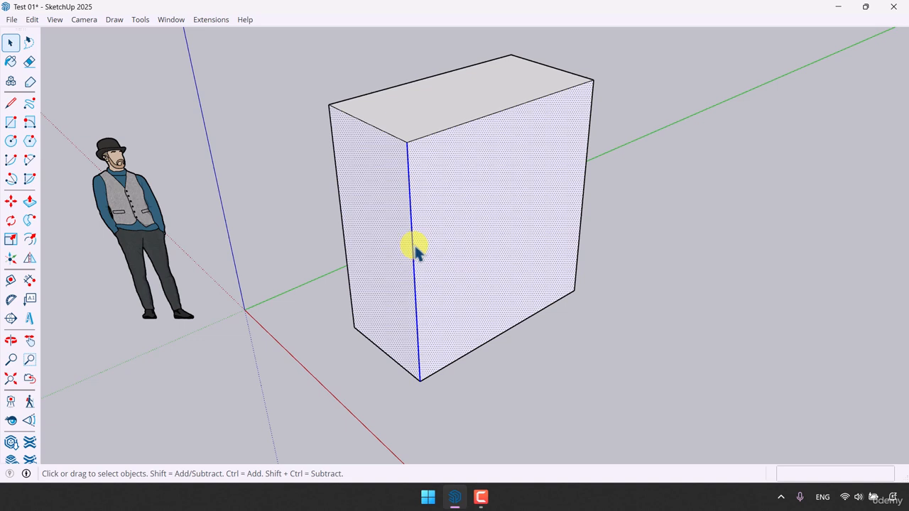
{"action": "scroll", "coordinate": [416, 252], "scroll_direction": "down", "scroll_amount": 4}
{"action": "middle_click_drag", "start_coordinate": [416, 248], "coordinate": [436, 259]}
{"action": "left_click", "coordinate": [341, 366]}
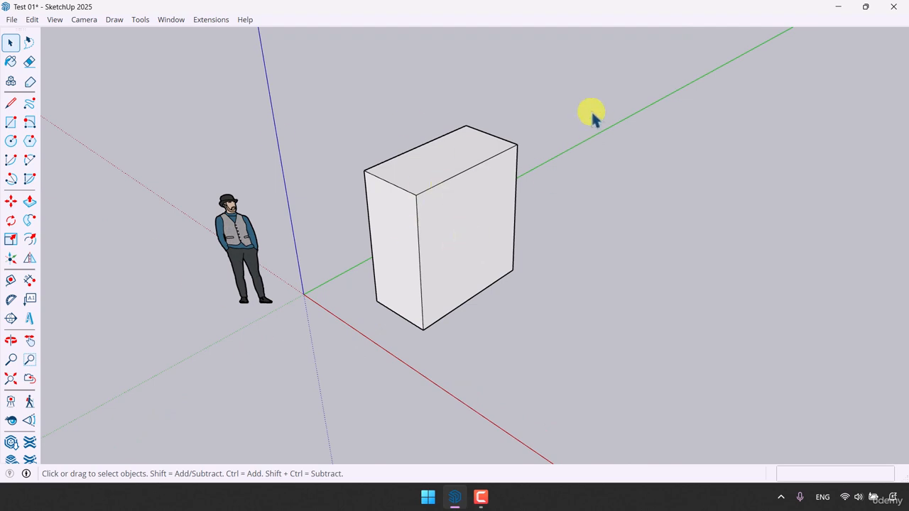
Select the whole box with a crossing window and move it freely about 3.3 m.
{"action": "left_click_drag", "start_coordinate": [605, 83], "coordinate": [319, 399]}
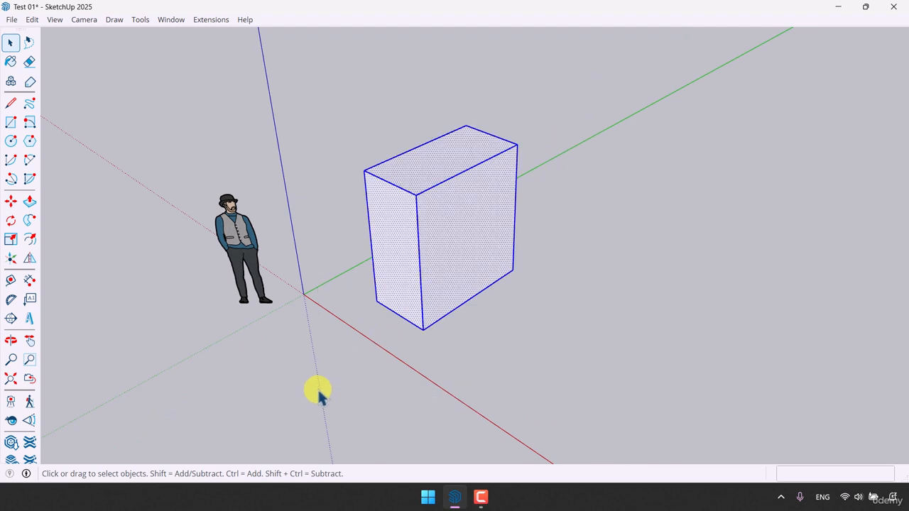
{"action": "left_click", "coordinate": [11, 204]}
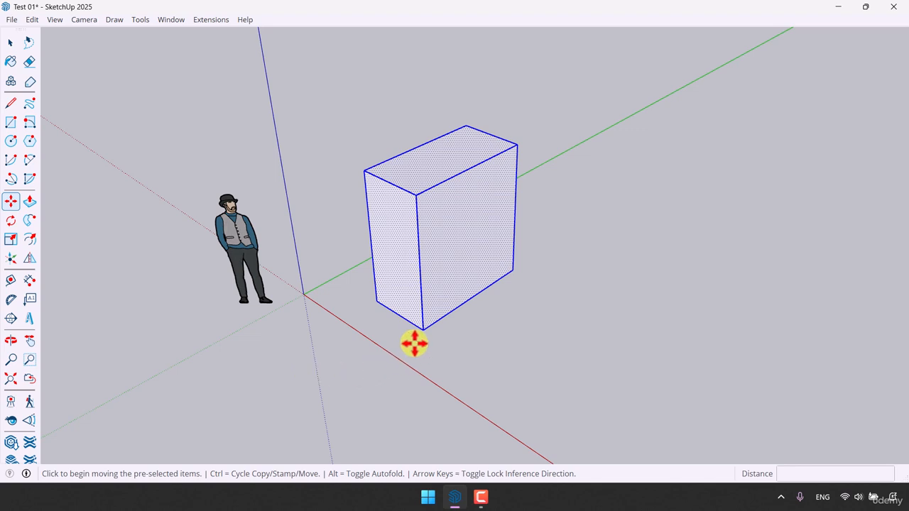
{"action": "left_click_drag", "start_coordinate": [461, 223], "coordinate": [411, 322]}
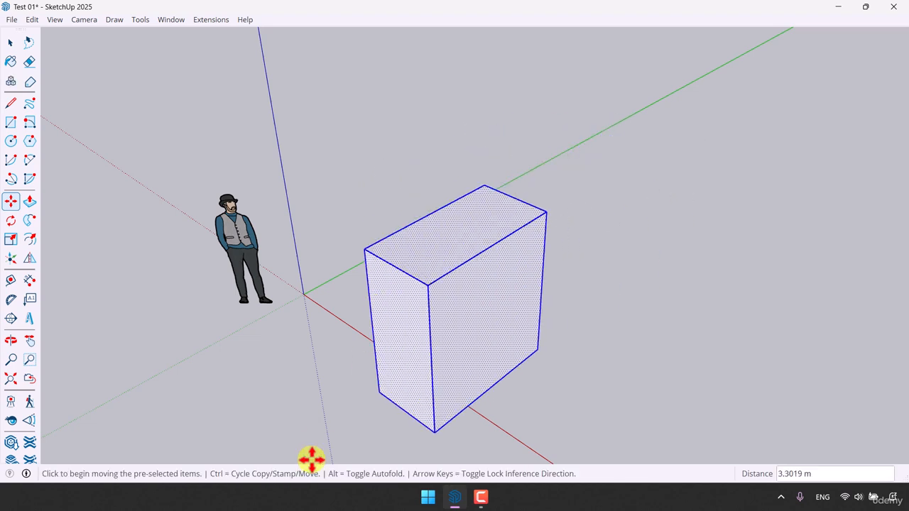
Move the box by its lower corner nearest the human figure onto the axes' origin.
{"action": "left_click", "coordinate": [379, 397]}
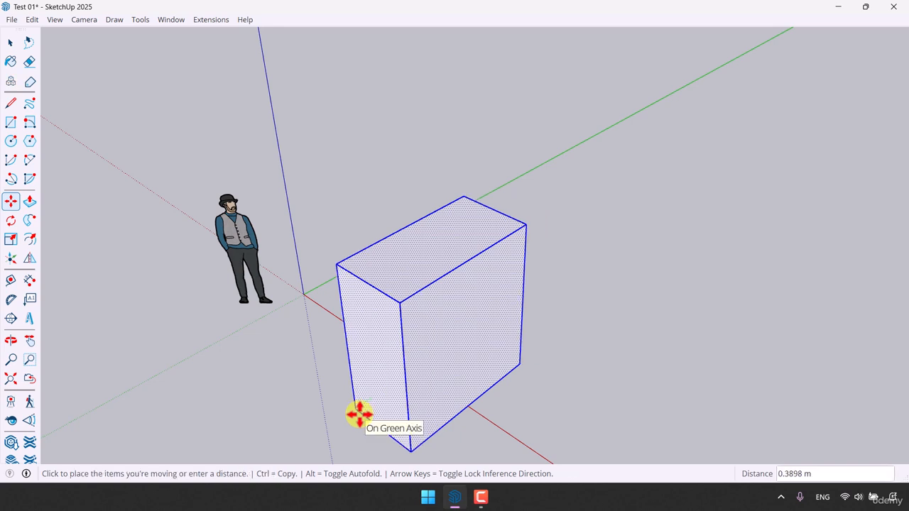
{"action": "left_click", "coordinate": [304, 295]}
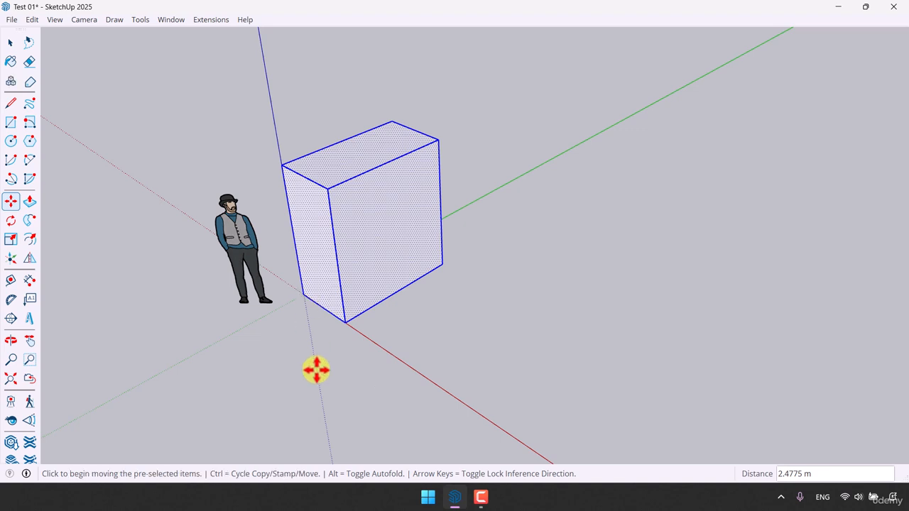
Try to move the box upwards by its front lower corner, locked to the blue axis.
{"action": "left_click", "coordinate": [345, 325]}
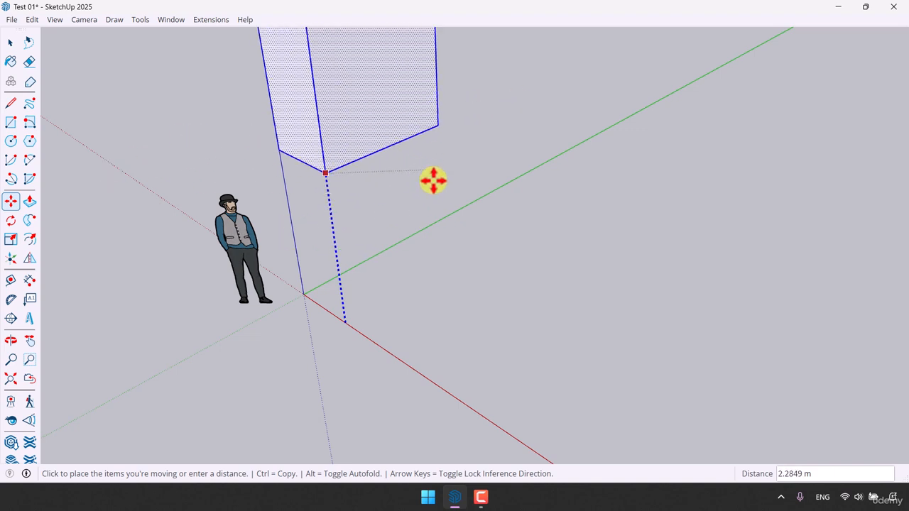
{"action": "scroll", "coordinate": [444, 253], "scroll_direction": "down", "scroll_amount": 1}
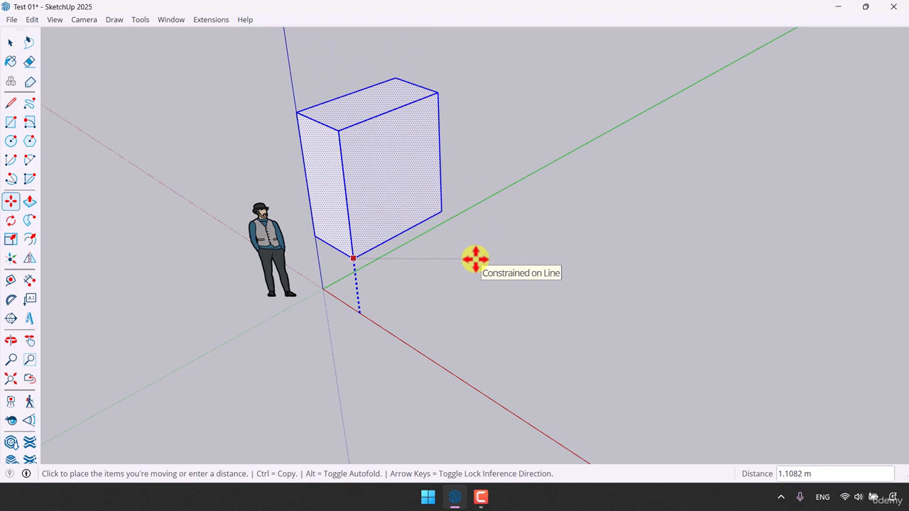
{"action": "key", "text": "Up"}
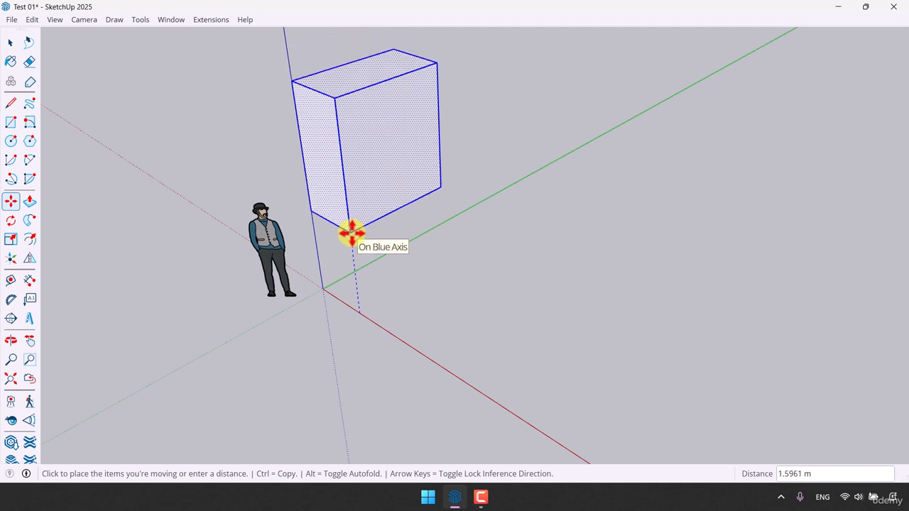
{"action": "key", "text": "space"}
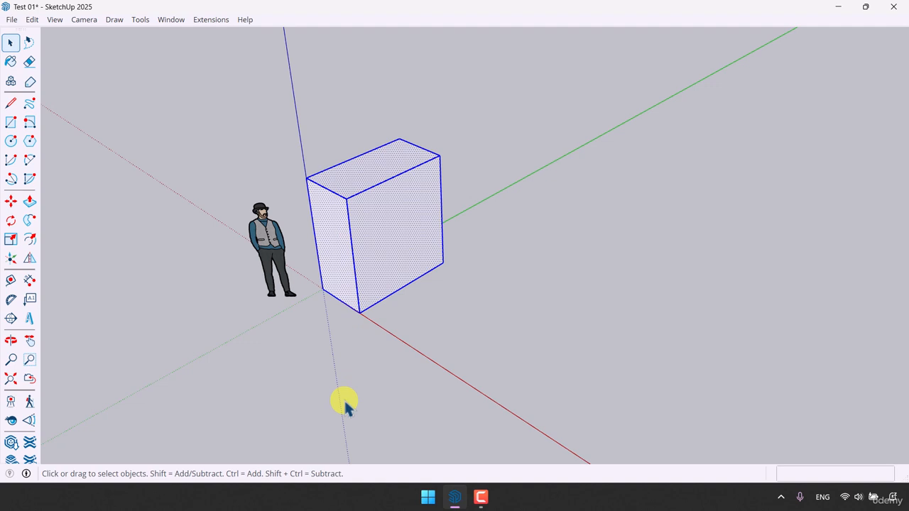
Copy the box 2 m along the red axis, using its lower corner at the origin as the base point.
{"action": "left_click", "coordinate": [11, 201]}
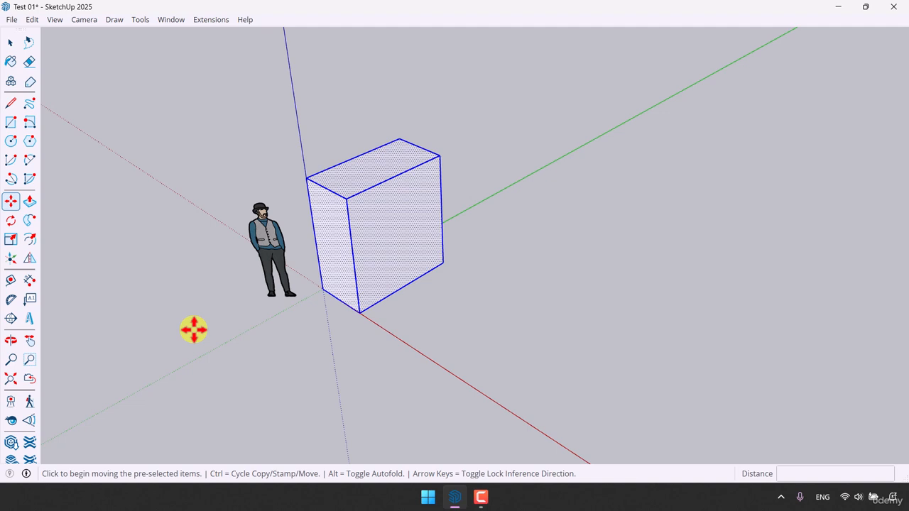
{"action": "key", "text": "ctrl"}
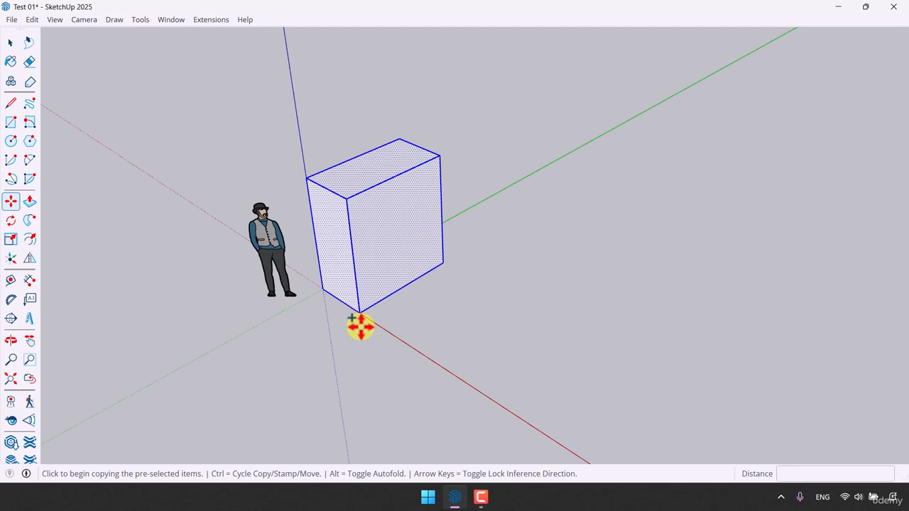
{"action": "left_click", "coordinate": [322, 289]}
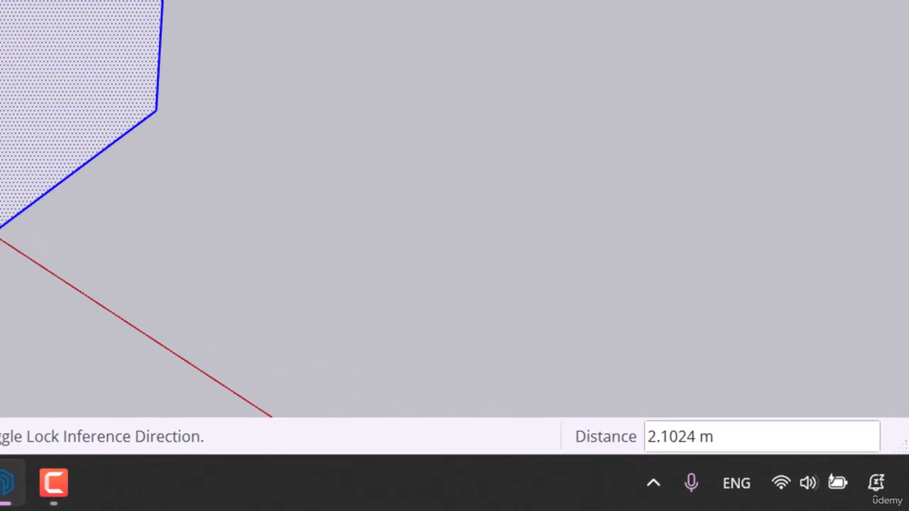
{"action": "type", "text": "2"}
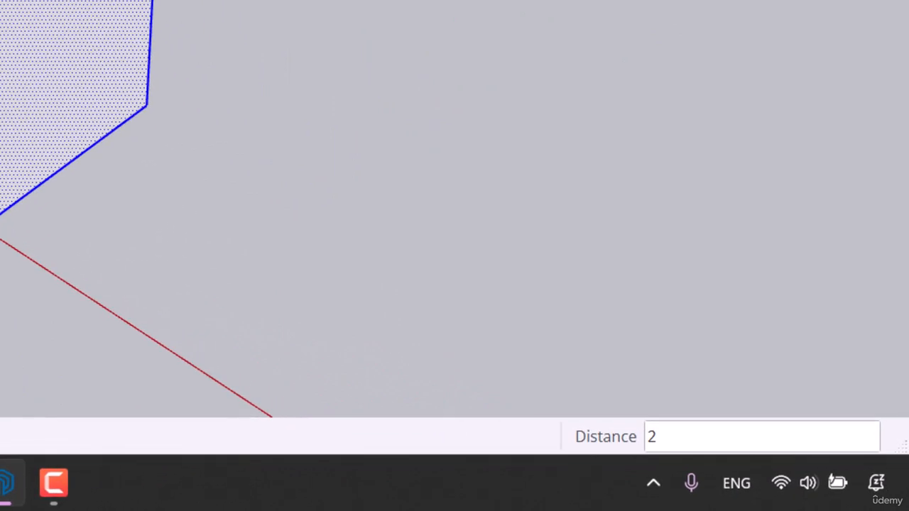
Multiply the copy along the red axis with 6x to make a row of evenly spaced boxes.
{"action": "type", "text": "6"}
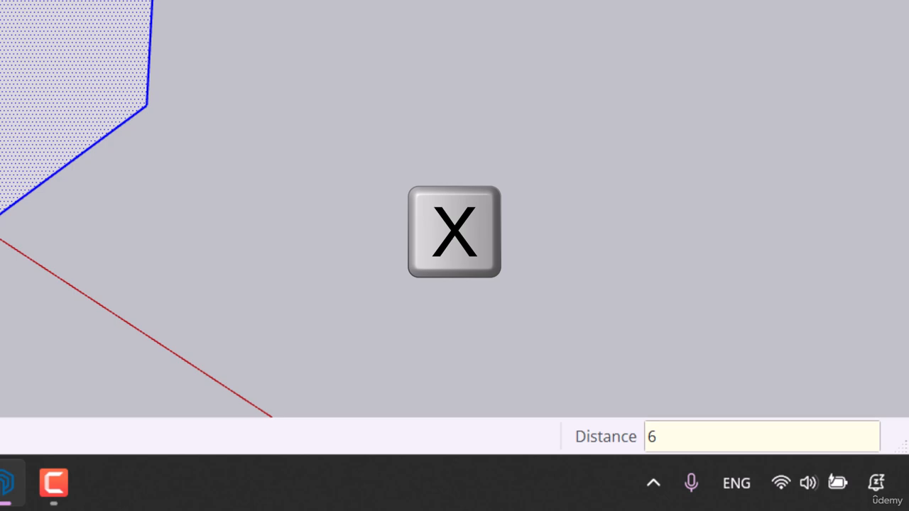
{"action": "type", "text": "x"}
{"action": "key", "text": "Return"}
{"action": "scroll", "coordinate": [10, 142], "scroll_direction": "down", "scroll_amount": 4}
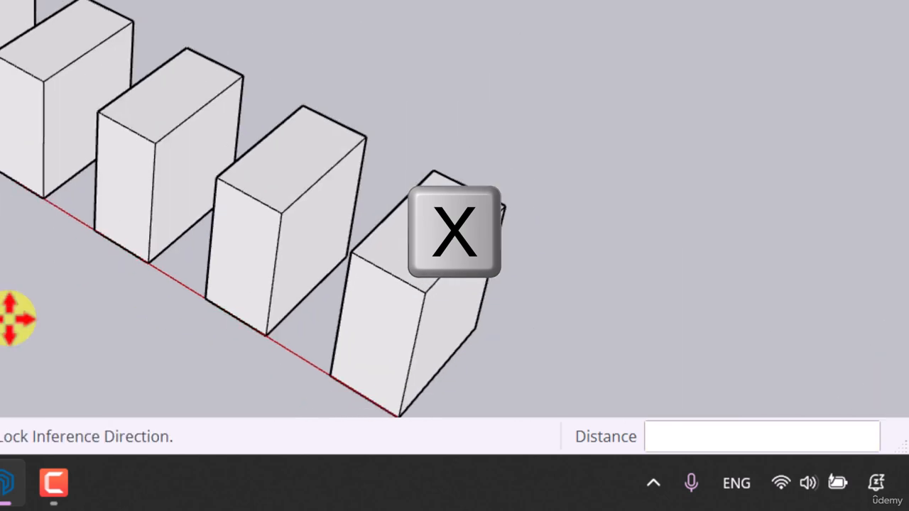
{"action": "mouse_move", "coordinate": [10, 319]}
{"action": "middle_mouse_down"}
{"action": "mouse_move", "coordinate": [569, 218]}
{"action": "mouse_move", "coordinate": [432, 118]}
{"action": "mouse_move", "coordinate": [196, 195]}
{"action": "mouse_move", "coordinate": [200, 210]}
{"action": "middle_mouse_up"}
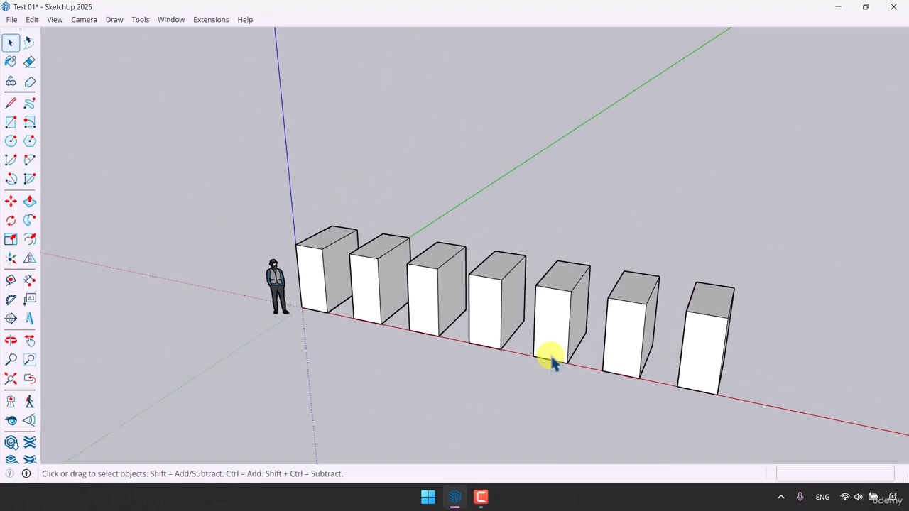
Select the whole row of boxes with a crossing window.
{"action": "middle_click_drag", "start_coordinate": [553, 360], "coordinate": [443, 362]}
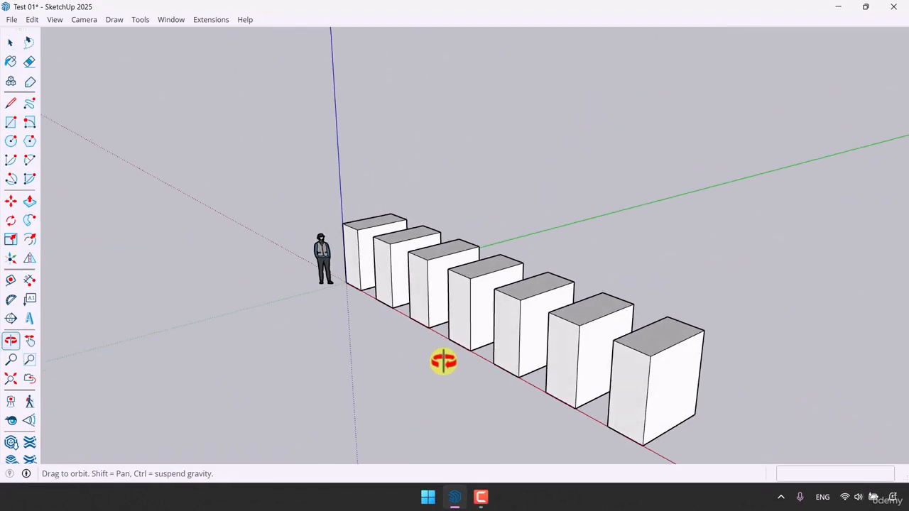
{"action": "scroll", "coordinate": [470, 174], "scroll_direction": "down", "scroll_amount": 2}
{"action": "left_click_drag", "start_coordinate": [803, 95], "coordinate": [370, 386]}
{"action": "middle_click_drag", "start_coordinate": [644, 362], "coordinate": [577, 376]}
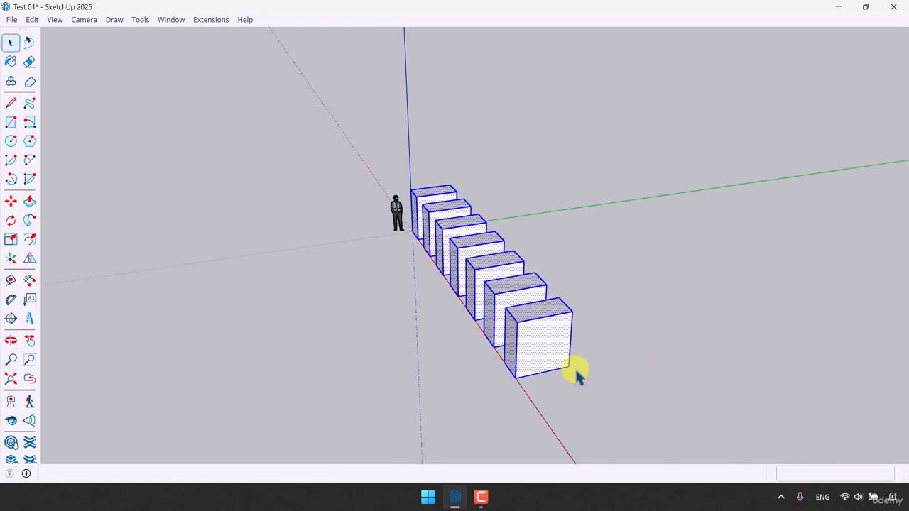
Copy the row of boxes 4 m along the green axis from the end box's front lower corner.
{"action": "left_click", "coordinate": [16, 206]}
{"action": "scroll", "coordinate": [781, 409], "scroll_direction": "up", "scroll_amount": 3}
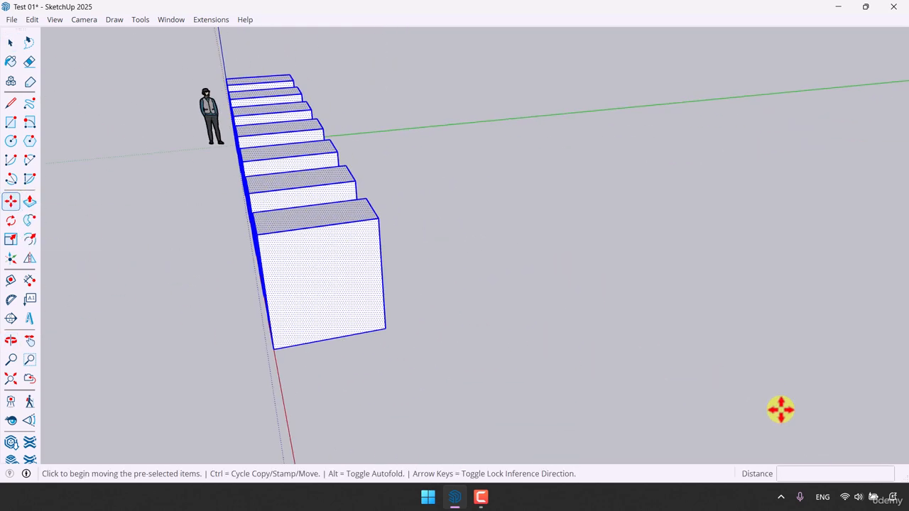
{"action": "scroll", "coordinate": [523, 311], "scroll_direction": "down", "scroll_amount": 2}
{"action": "middle_click_drag", "start_coordinate": [525, 309], "coordinate": [627, 326]}
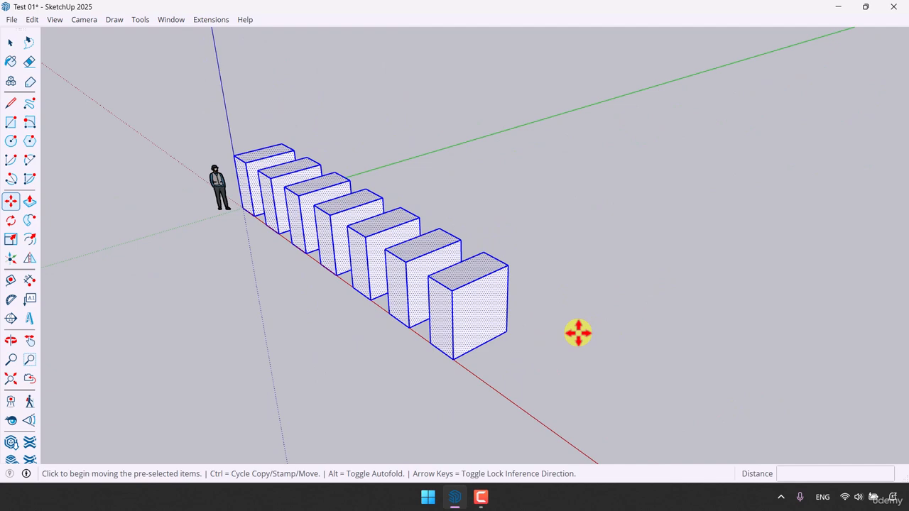
{"action": "key", "text": "ctrl"}
{"action": "scroll", "coordinate": [533, 328], "scroll_direction": "up", "scroll_amount": 1}
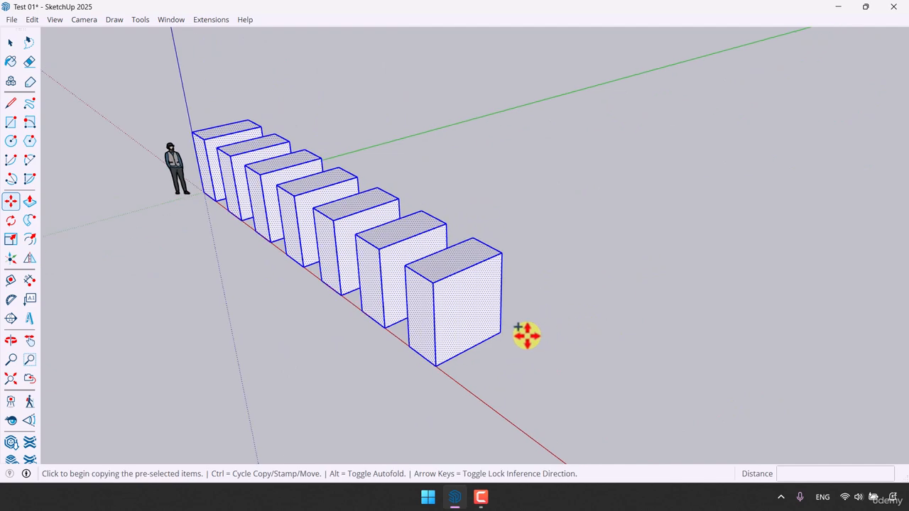
{"action": "left_click", "coordinate": [436, 364]}
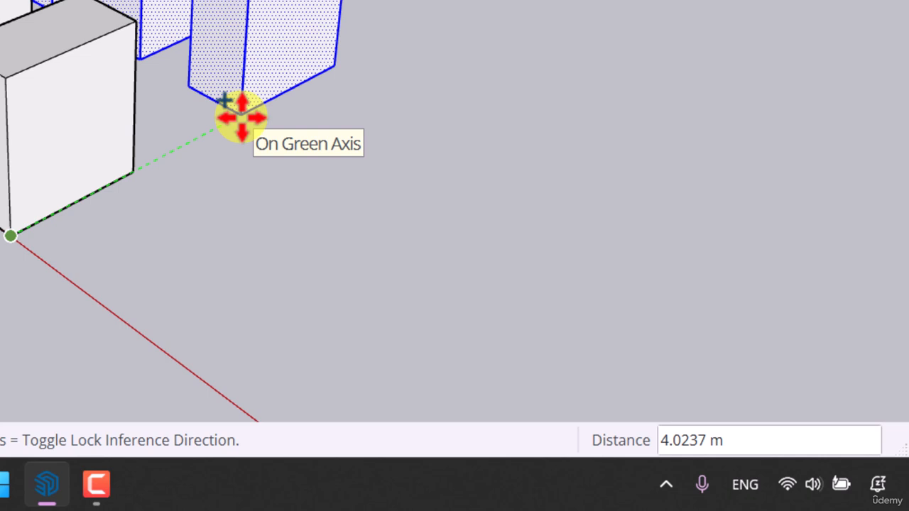
{"action": "type", "text": "4"}
{"action": "key", "text": "Return"}
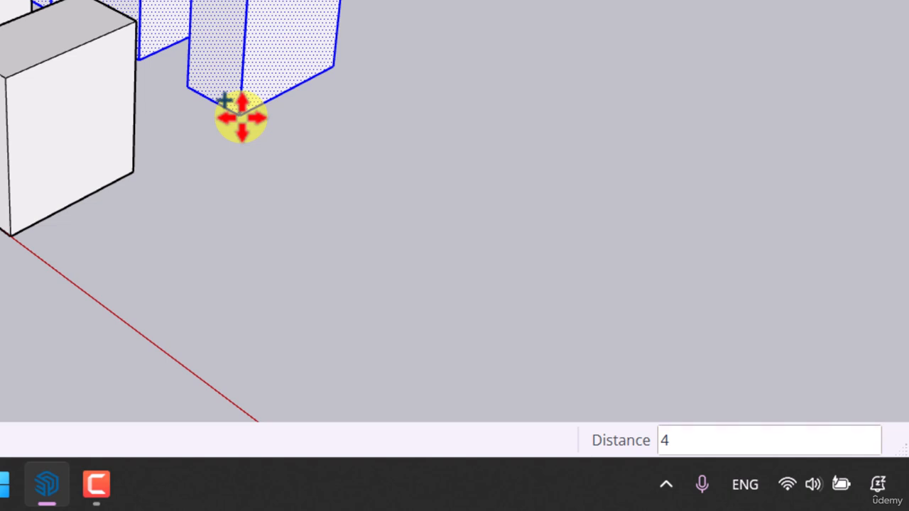
Multiply the copied row with 5x along the green axis to form a grid of boxes.
{"action": "type", "text": "5x"}
{"action": "key", "text": "Return"}
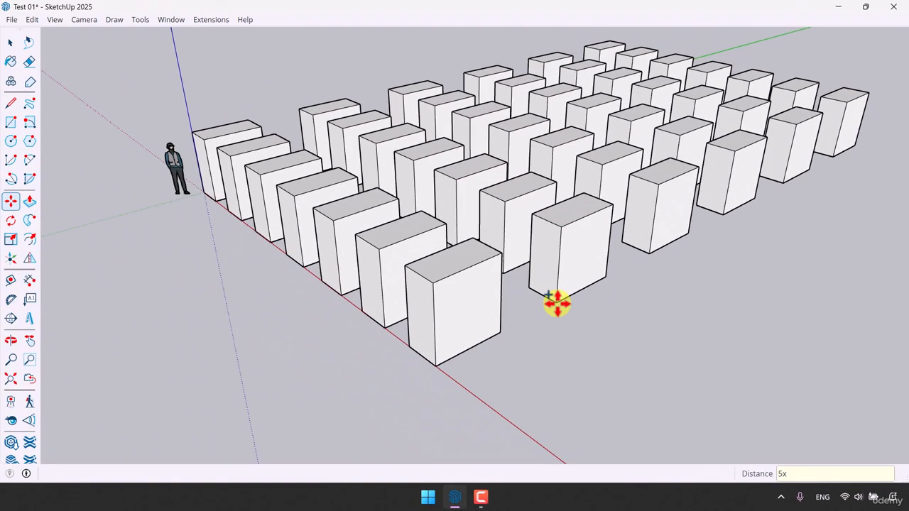
{"action": "key", "text": "space"}
{"action": "scroll", "coordinate": [416, 273], "scroll_direction": "down", "scroll_amount": 4}
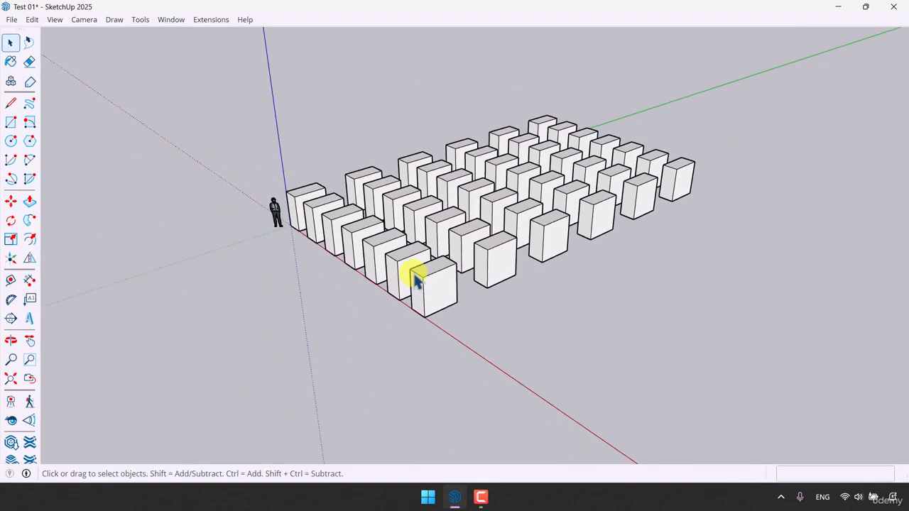
{"action": "middle_click_drag", "start_coordinate": [416, 273], "coordinate": [497, 292]}
{"action": "scroll", "coordinate": [395, 361], "scroll_direction": "up", "scroll_amount": 2}
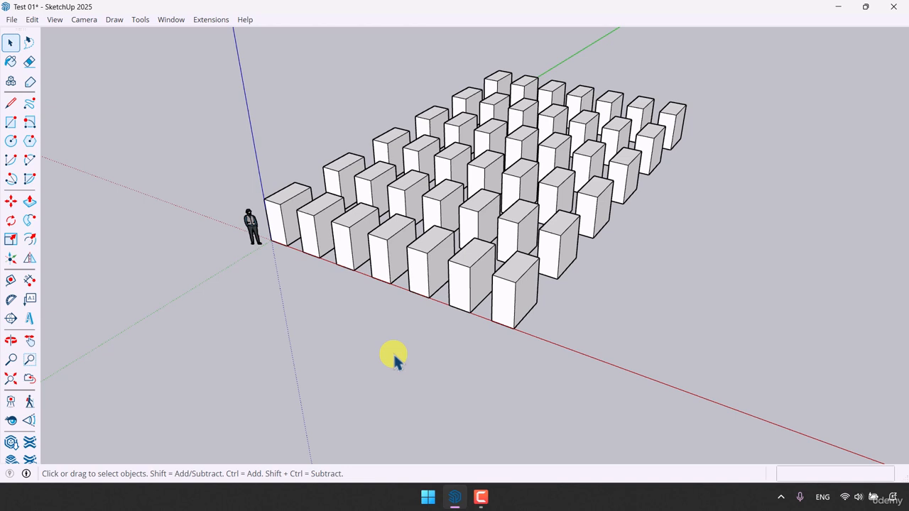
Undo the row and grid copies so that only the original box remains.
{"action": "key", "text": "ctrl+z"}
{"action": "key", "text": "ctrl+z"}
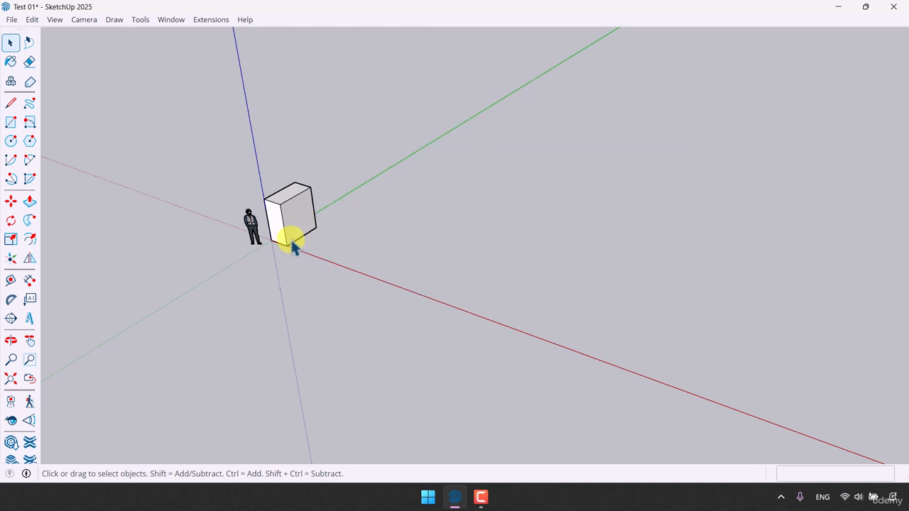
{"action": "scroll", "coordinate": [274, 206], "scroll_direction": "up", "scroll_amount": 4}
{"action": "middle_click_drag", "start_coordinate": [274, 206], "coordinate": [255, 216]}
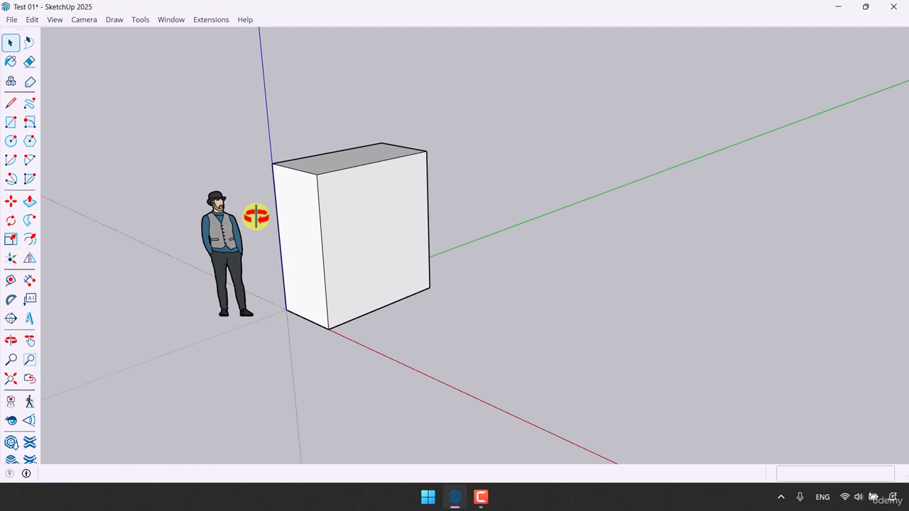
{"action": "scroll", "coordinate": [256, 216], "scroll_direction": "up", "scroll_amount": 1}
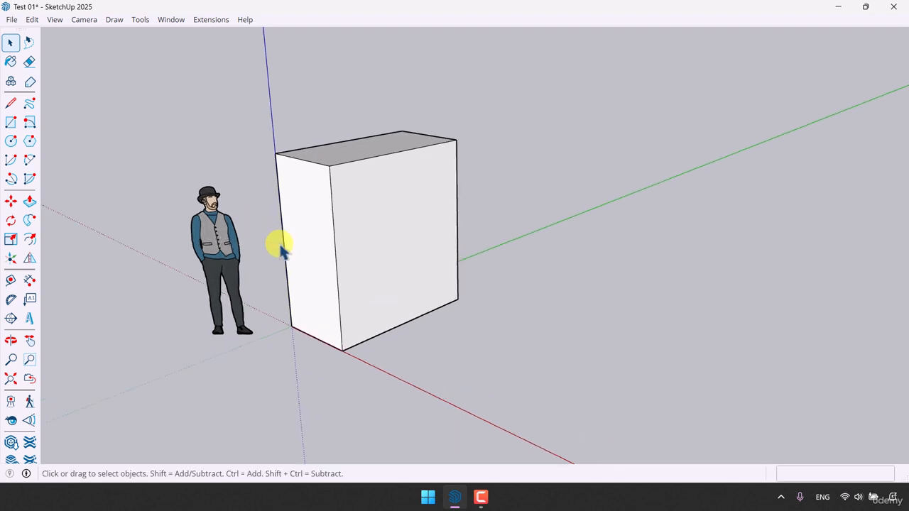
Select the box with all its connected geometry and copy it 3.20 m up the blue axis from its front lower corner.
{"action": "triple_click", "coordinate": [417, 252]}
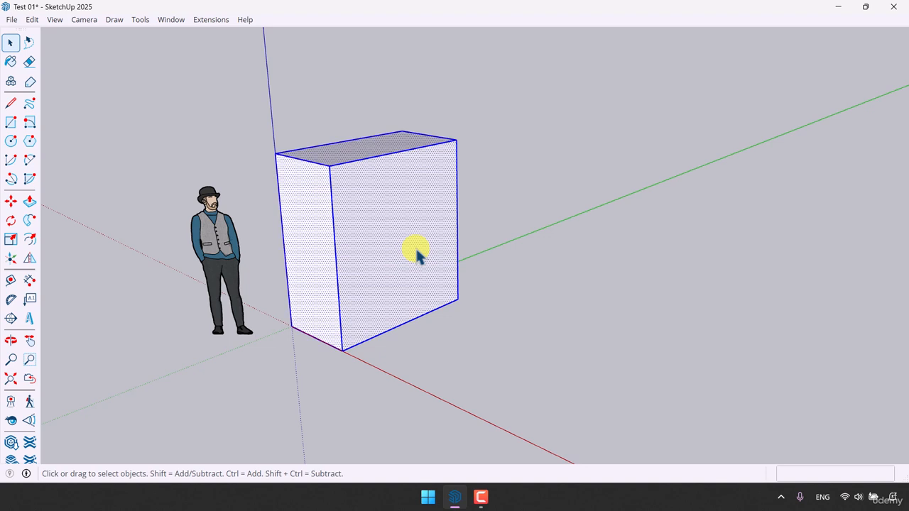
{"action": "scroll", "coordinate": [374, 177], "scroll_direction": "down", "scroll_amount": 2}
{"action": "middle_click_drag", "start_coordinate": [375, 183], "coordinate": [389, 208]}
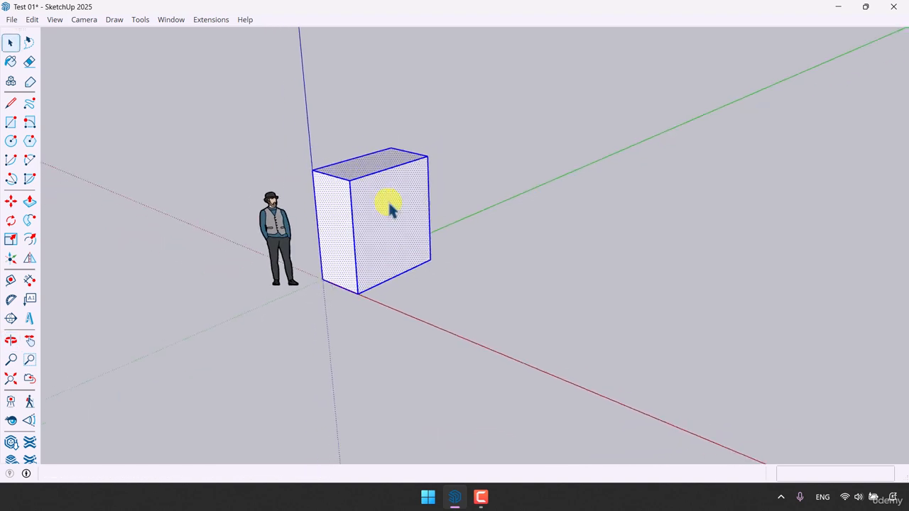
{"action": "left_click", "coordinate": [10, 201]}
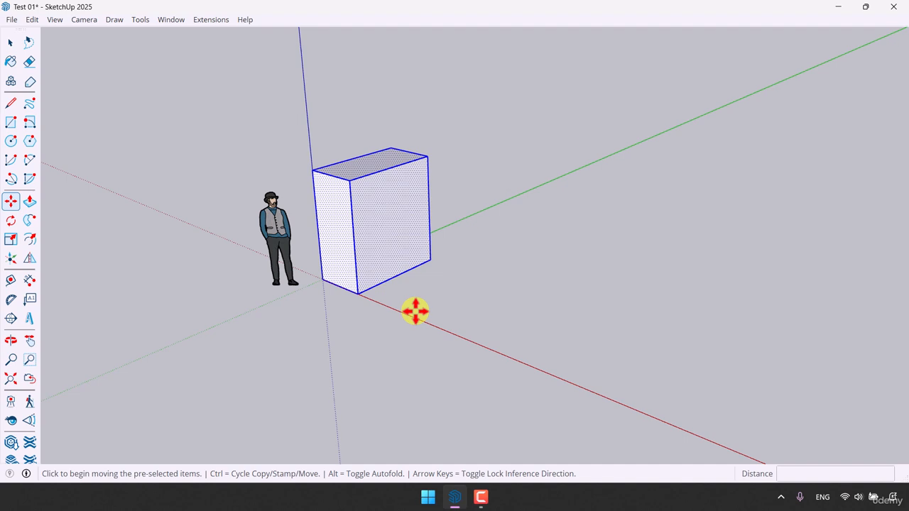
{"action": "key", "text": "ctrl"}
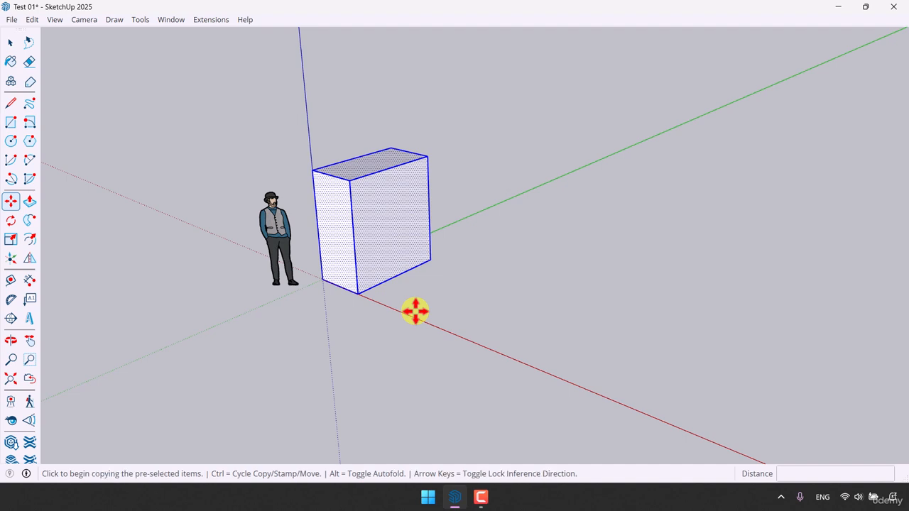
{"action": "left_click", "coordinate": [357, 293]}
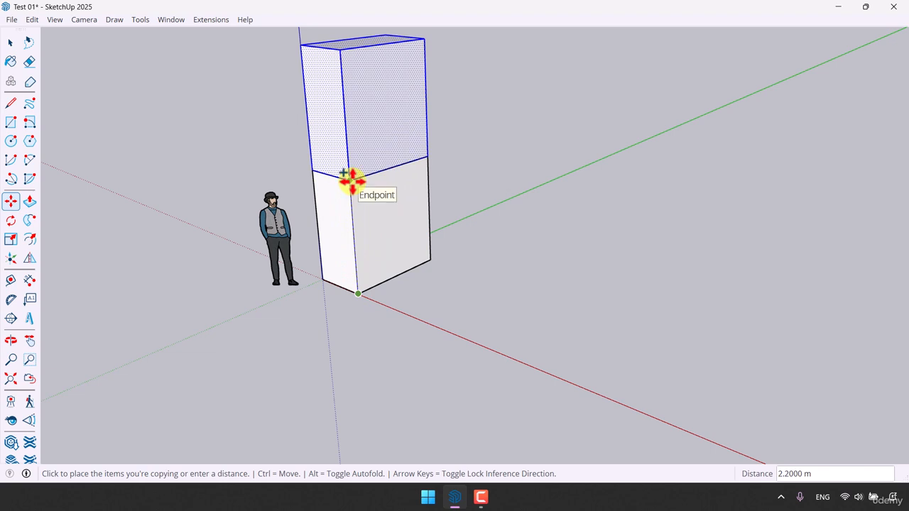
{"action": "type", "text": "3.20"}
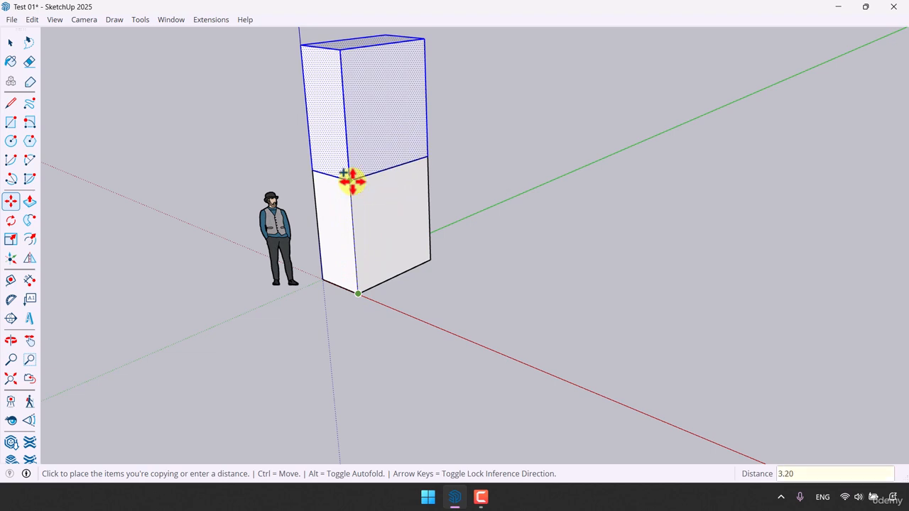
{"action": "key", "text": "Return"}
{"action": "middle_click_drag", "start_coordinate": [365, 310], "coordinate": [475, 303]}
{"action": "key", "text": "space"}
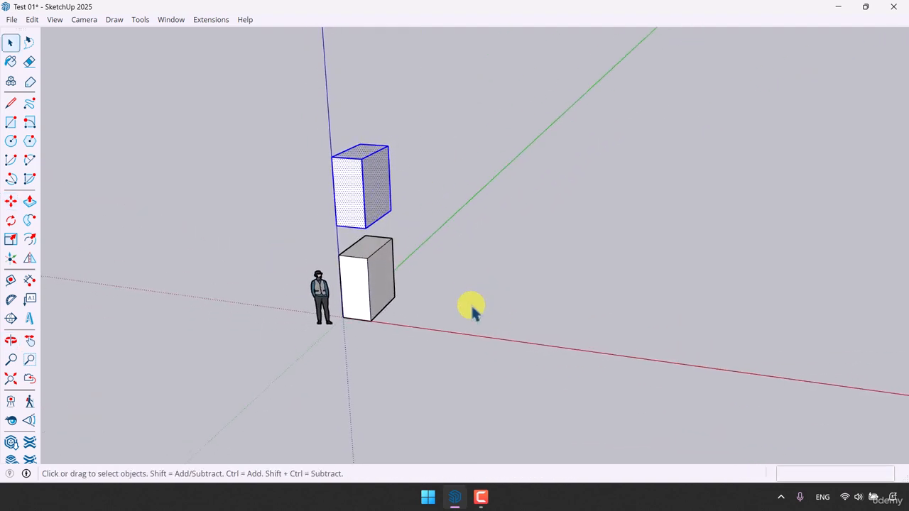
Select the whole lower box and copy it 2 m along the red axis from its corner at the origin.
{"action": "left_click", "coordinate": [387, 286]}
{"action": "scroll", "coordinate": [386, 288], "scroll_direction": "up", "scroll_amount": 3}
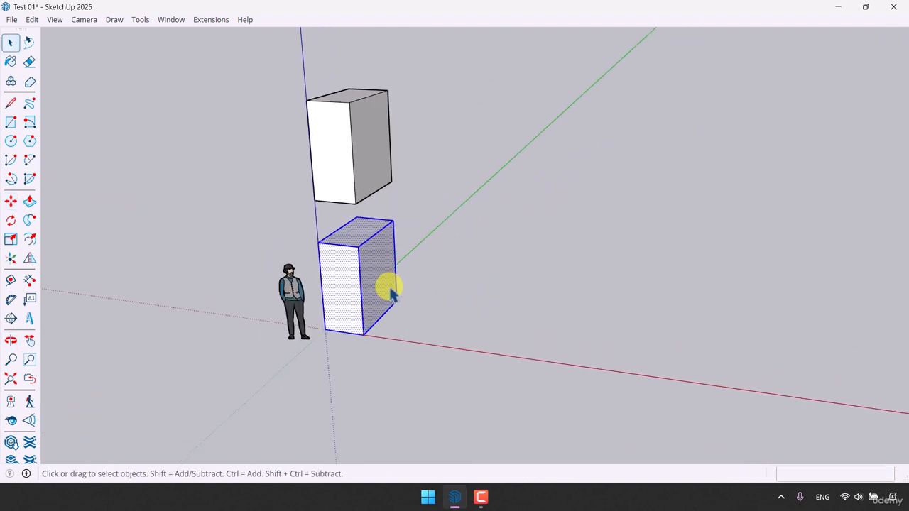
{"action": "left_click", "coordinate": [12, 201]}
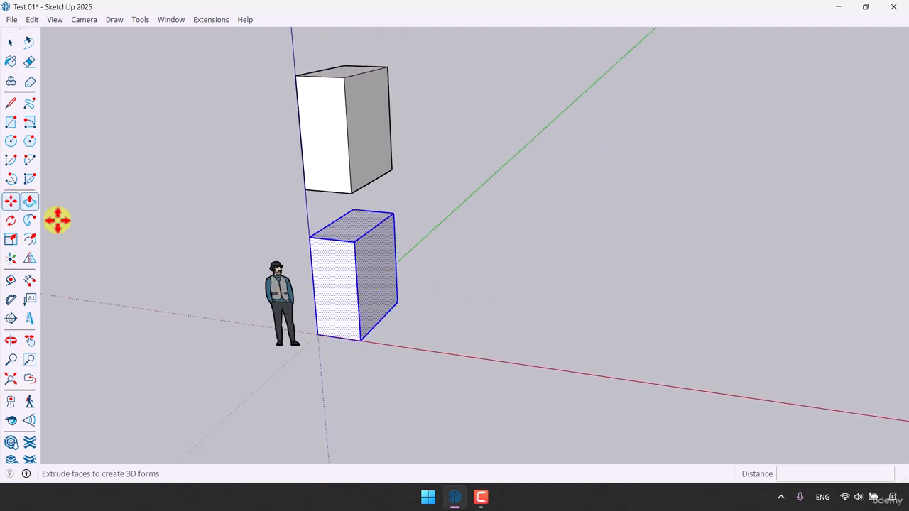
{"action": "key", "text": "ctrl"}
{"action": "left_click", "coordinate": [318, 337]}
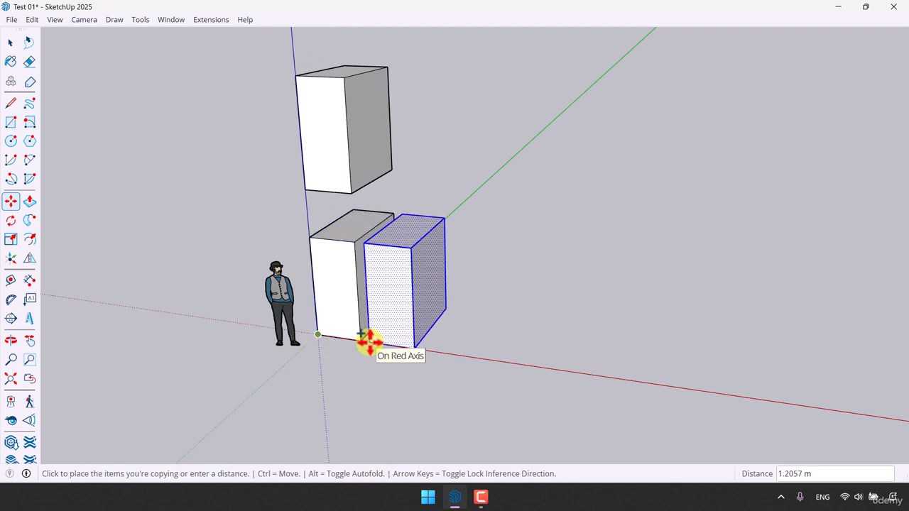
{"action": "type", "text": "2"}
{"action": "key", "text": "Return"}
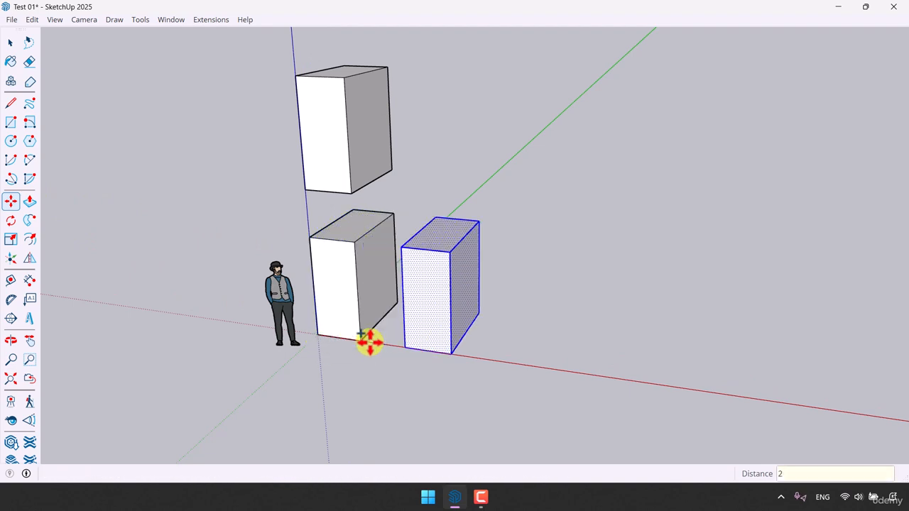
Select the whole original box and copy it 3.20 m along the green axis from its upper back corner on the blue axis.
{"action": "middle_click_drag", "start_coordinate": [477, 371], "coordinate": [402, 426]}
{"action": "key", "text": "space"}
{"action": "left_click", "coordinate": [391, 247]}
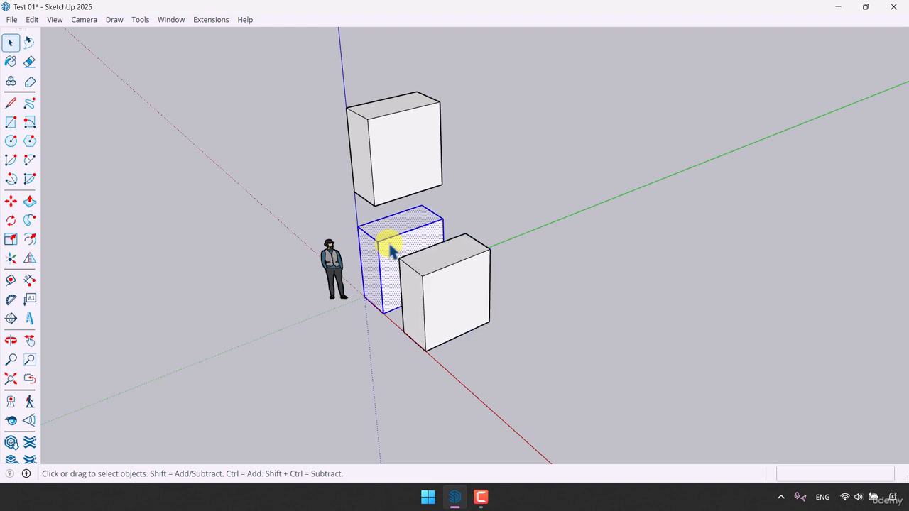
{"action": "left_click", "coordinate": [11, 201]}
{"action": "scroll", "coordinate": [405, 205], "scroll_direction": "up", "scroll_amount": 2}
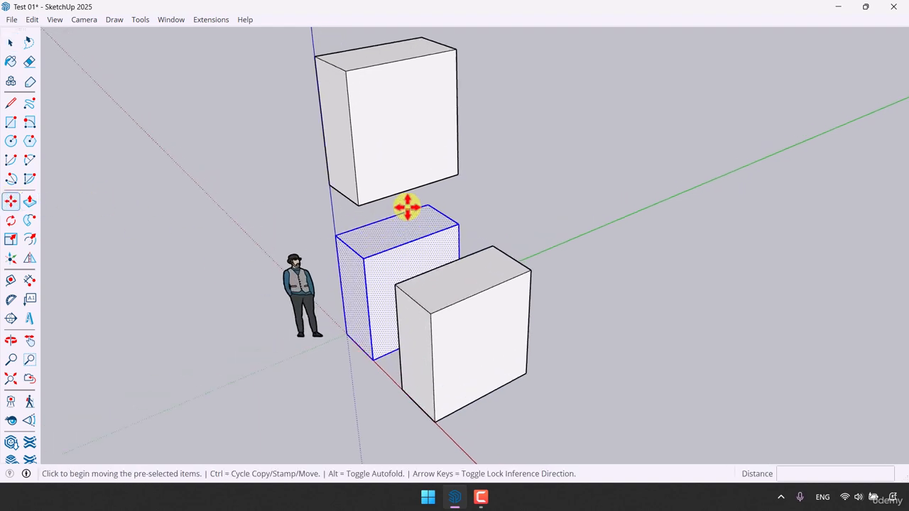
{"action": "key", "text": "ctrl"}
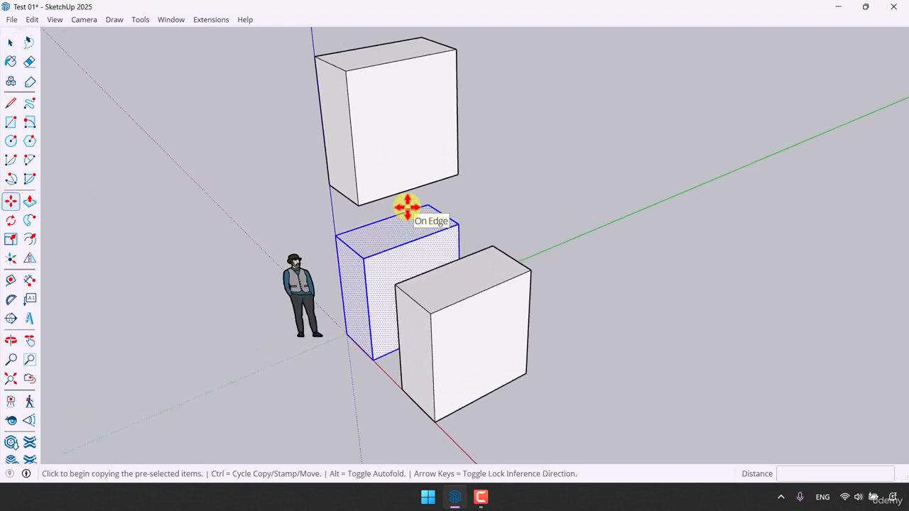
{"action": "left_click", "coordinate": [335, 234]}
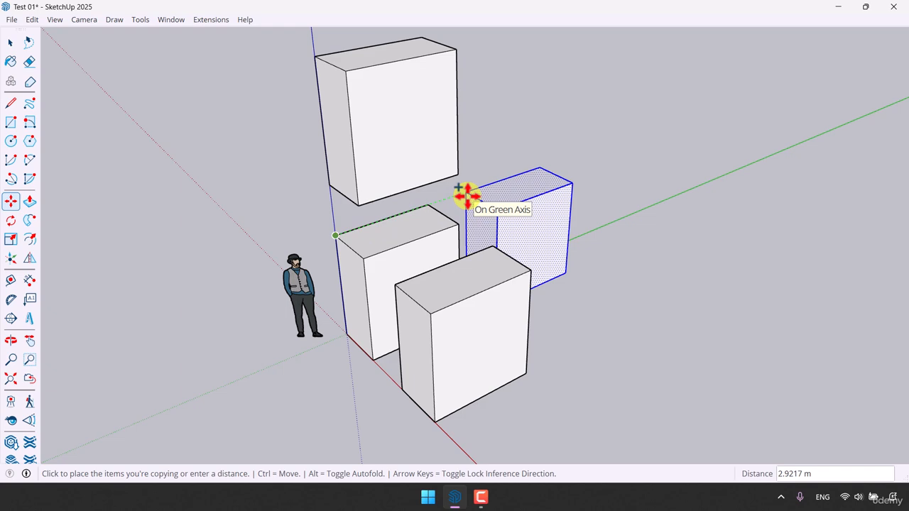
{"action": "type", "text": "2"}
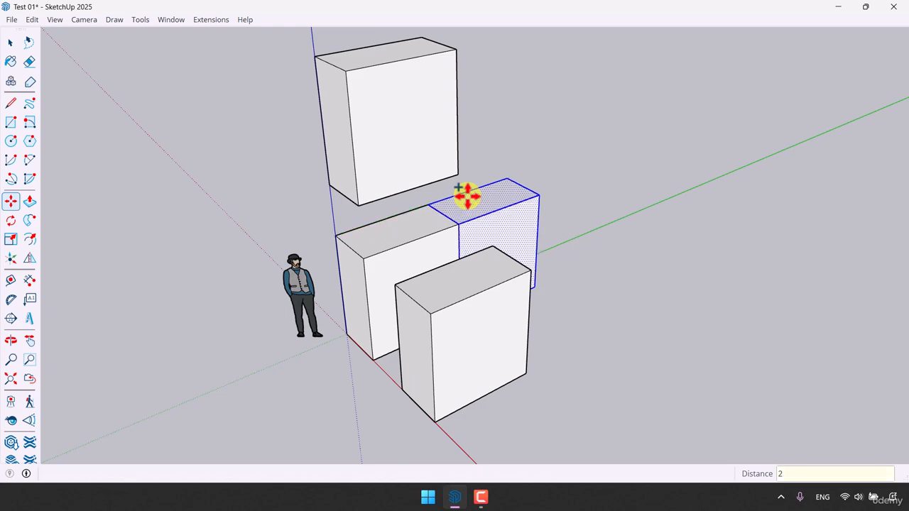
{"action": "type", "text": ".20"}
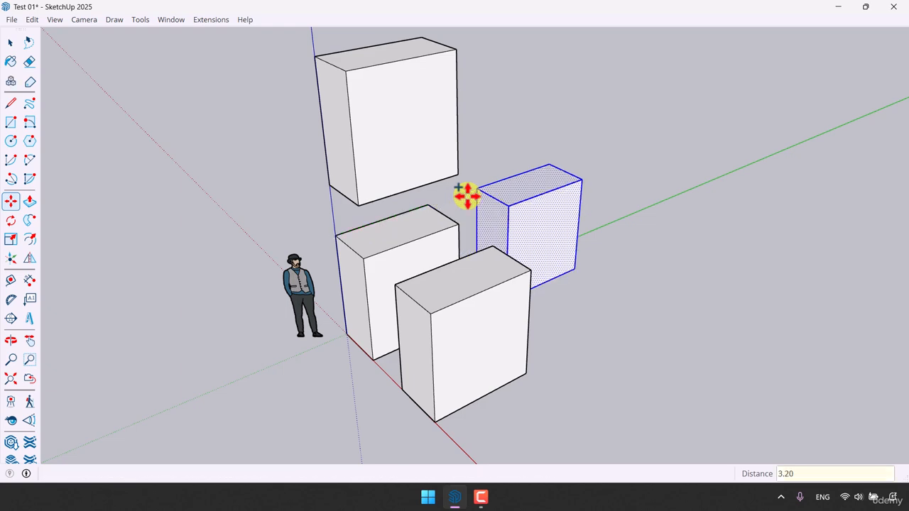
{"action": "middle_click_drag", "start_coordinate": [467, 196], "coordinate": [582, 197]}
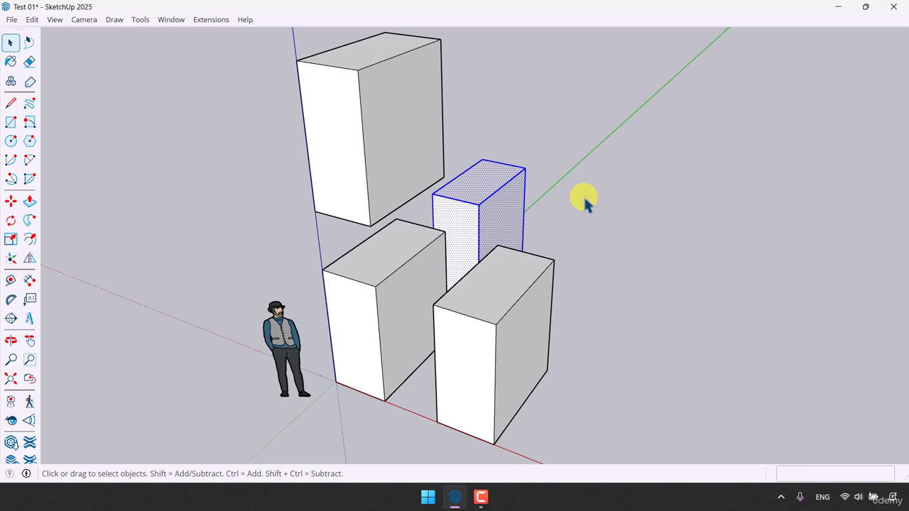
Undo the three box copies and delete the remaining original box.
{"action": "key", "text": "ctrl+z"}
{"action": "key", "text": "ctrl+z"}
{"action": "key", "text": "ctrl+z"}
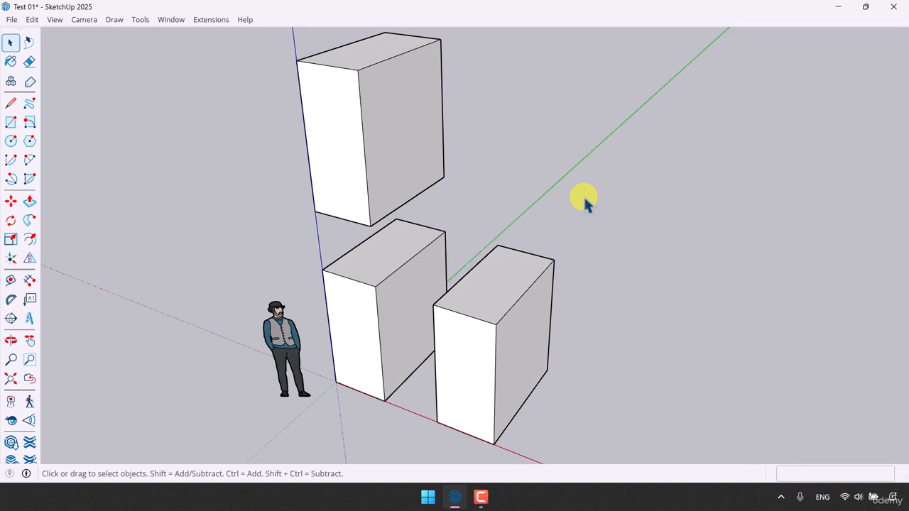
{"action": "middle_click_drag", "start_coordinate": [349, 203], "coordinate": [282, 166]}
{"action": "scroll", "coordinate": [335, 227], "scroll_direction": "up", "scroll_amount": 3}
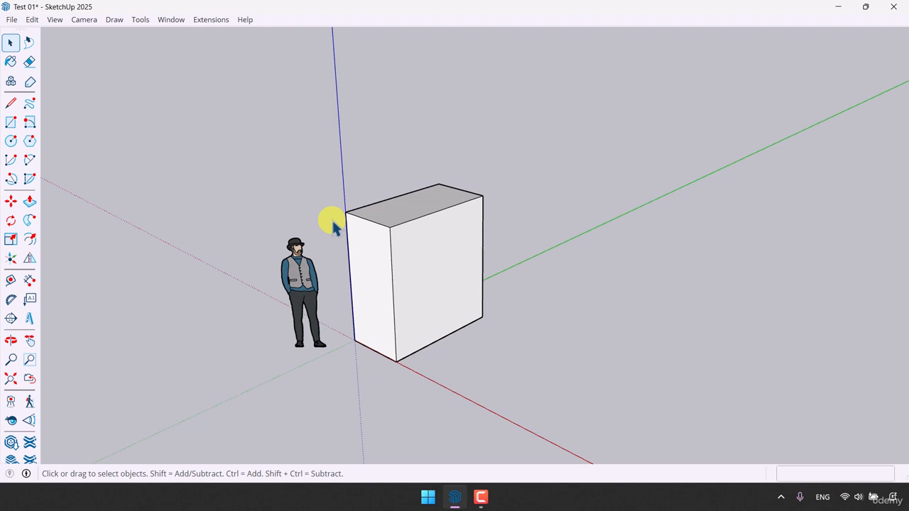
{"action": "scroll", "coordinate": [198, 209], "scroll_direction": "down", "scroll_amount": 2}
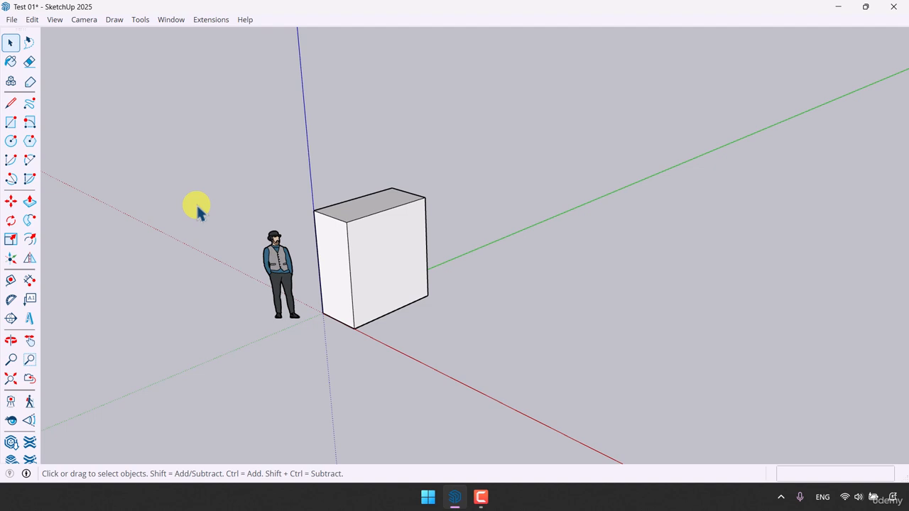
{"action": "triple_click", "coordinate": [400, 266]}
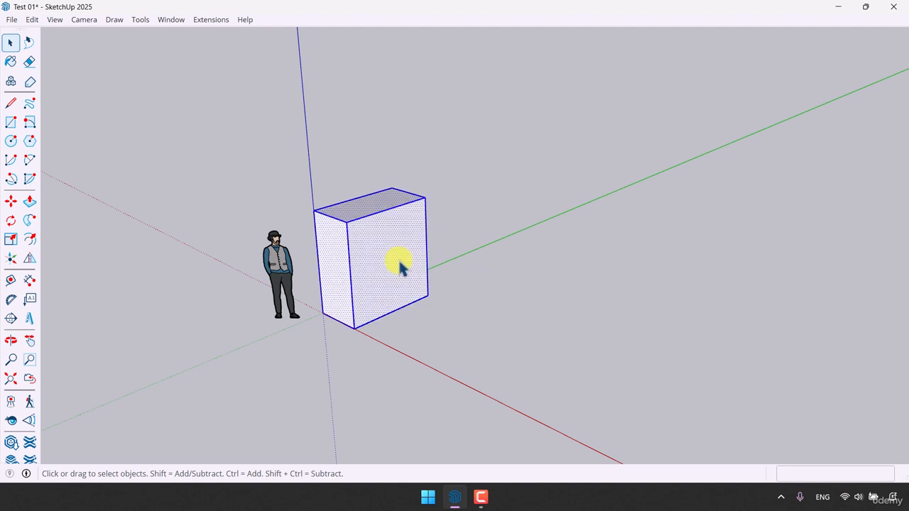
{"action": "key", "text": "Delete"}
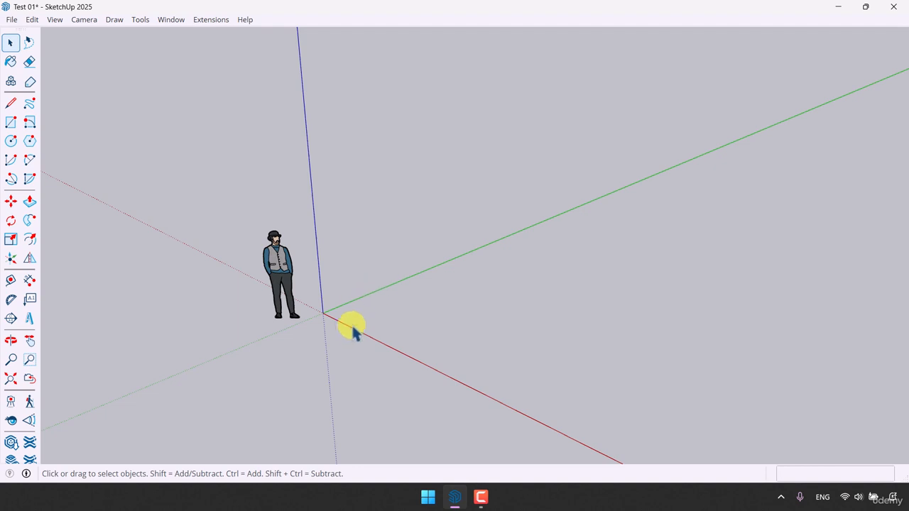
Draw a circle with a 2 m radius flat on the ground beside the origin, with its radius point along the red axis.
{"action": "scroll", "coordinate": [353, 329], "scroll_direction": "up", "scroll_amount": 3}
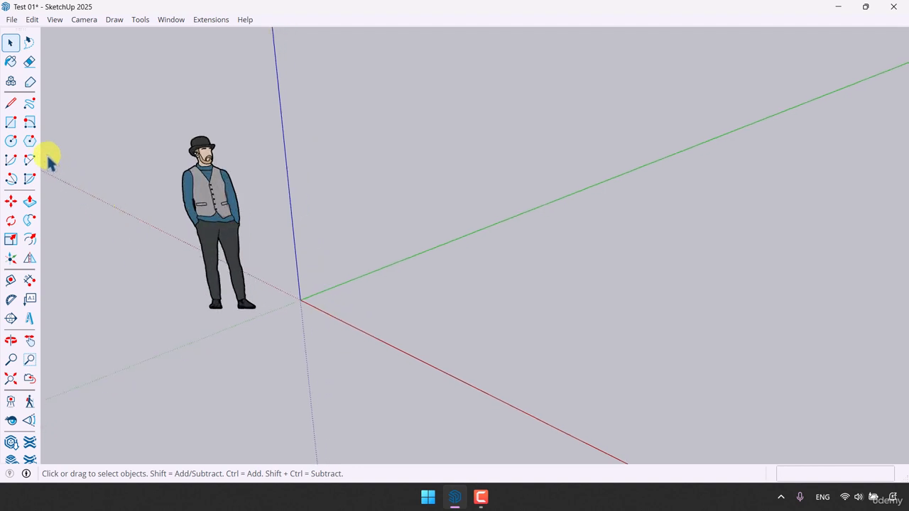
{"action": "left_click", "coordinate": [11, 140]}
{"action": "scroll", "coordinate": [195, 304], "scroll_direction": "down", "scroll_amount": 3}
{"action": "left_click", "coordinate": [545, 277]}
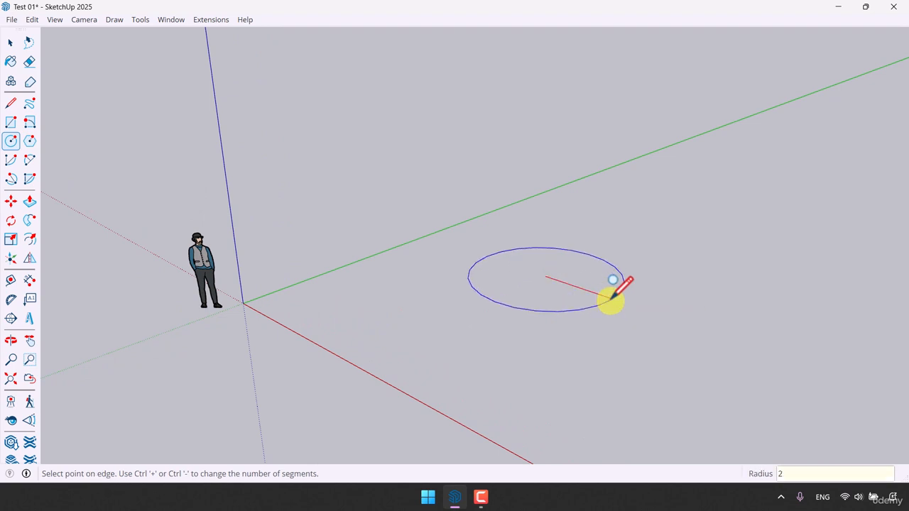
{"action": "left_click", "coordinate": [609, 297]}
{"action": "key", "text": "space"}
Draw a line from the circle's centre to an endpoint on its edge along the red axis.
{"action": "middle_click_drag", "start_coordinate": [609, 296], "coordinate": [559, 389]}
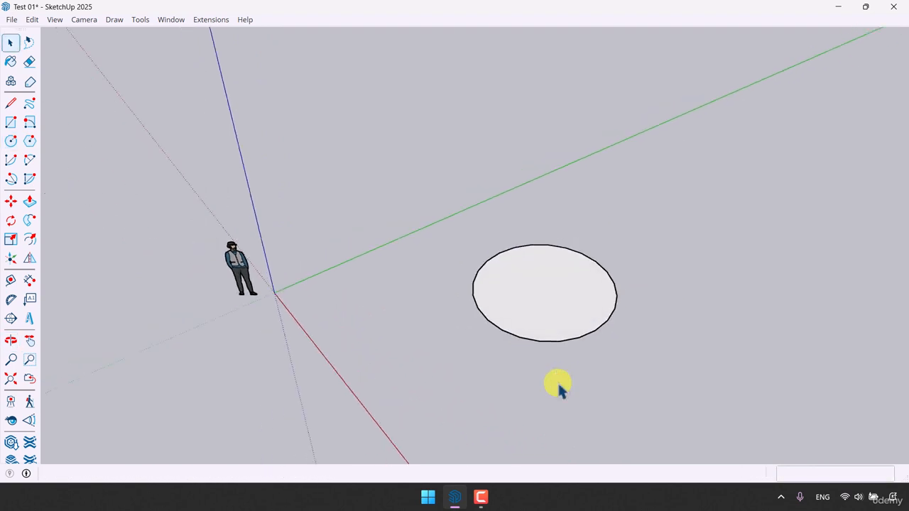
{"action": "scroll", "coordinate": [734, 332], "scroll_direction": "up", "scroll_amount": 3}
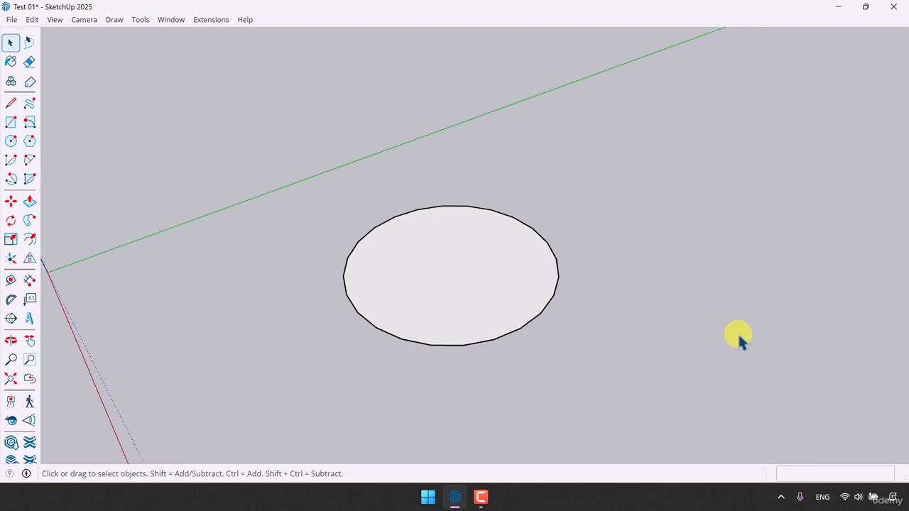
{"action": "left_click", "coordinate": [11, 103]}
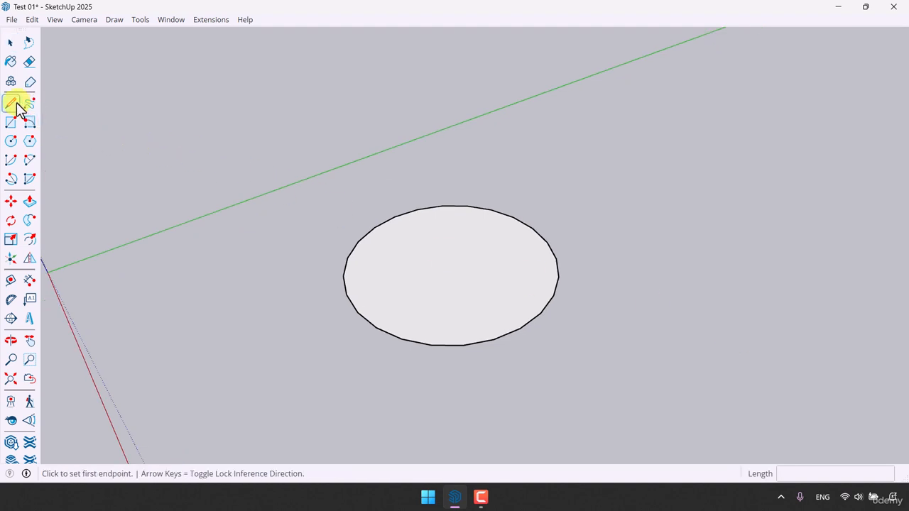
{"action": "left_click", "coordinate": [452, 267]}
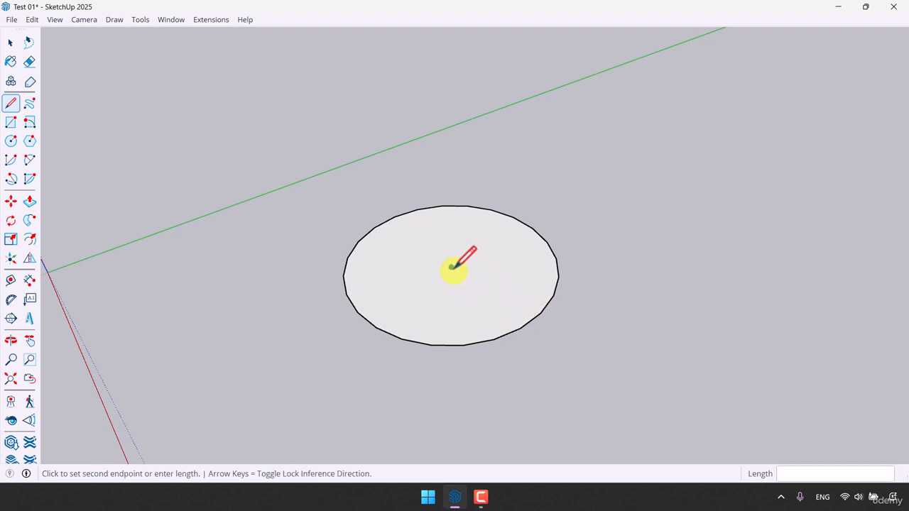
{"action": "left_click", "coordinate": [520, 326]}
{"action": "key", "text": "space"}
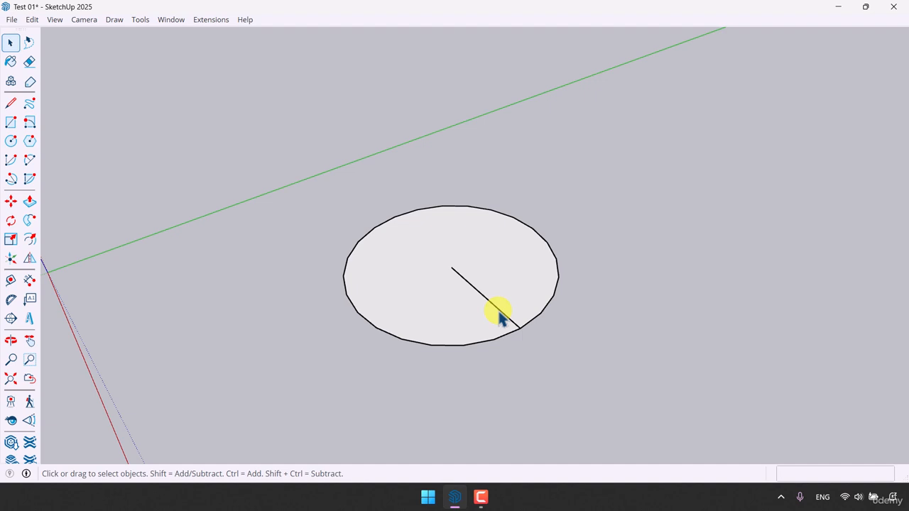
Select the circle together with its radius line, make them a group and clear the selection.
{"action": "scroll", "coordinate": [462, 306], "scroll_direction": "down", "scroll_amount": 1}
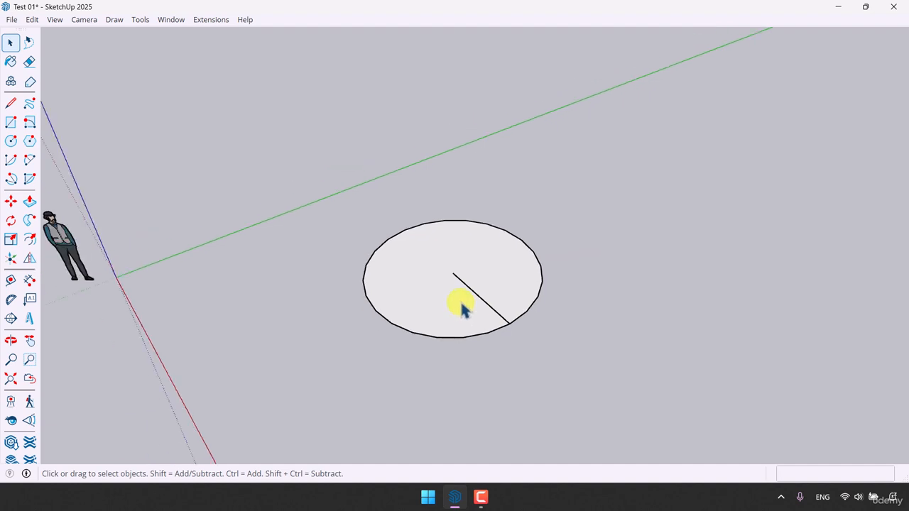
{"action": "left_click_drag", "start_coordinate": [664, 141], "coordinate": [288, 381]}
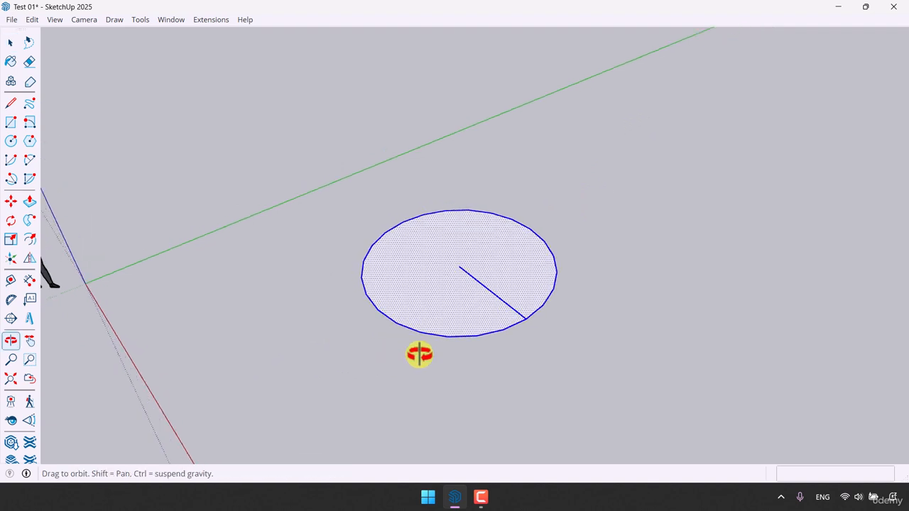
{"action": "middle_click_drag", "start_coordinate": [420, 355], "coordinate": [442, 338]}
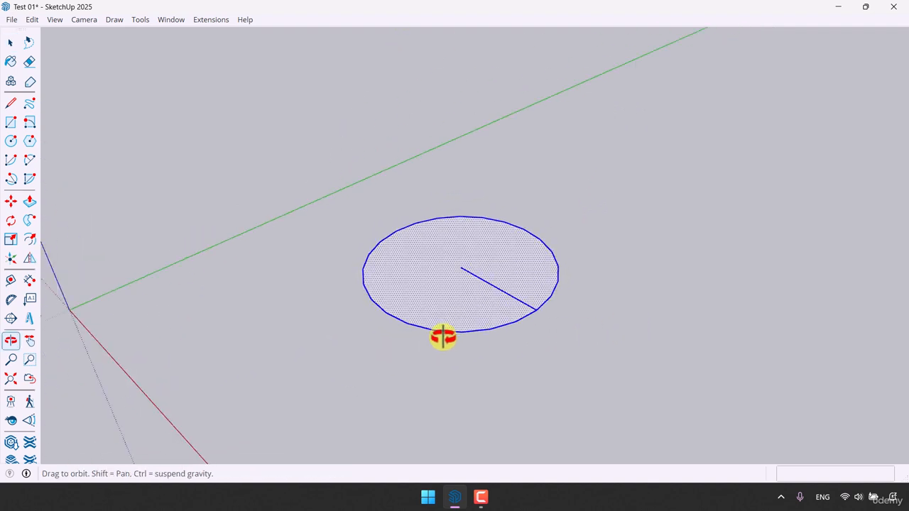
{"action": "right_click", "coordinate": [452, 279]}
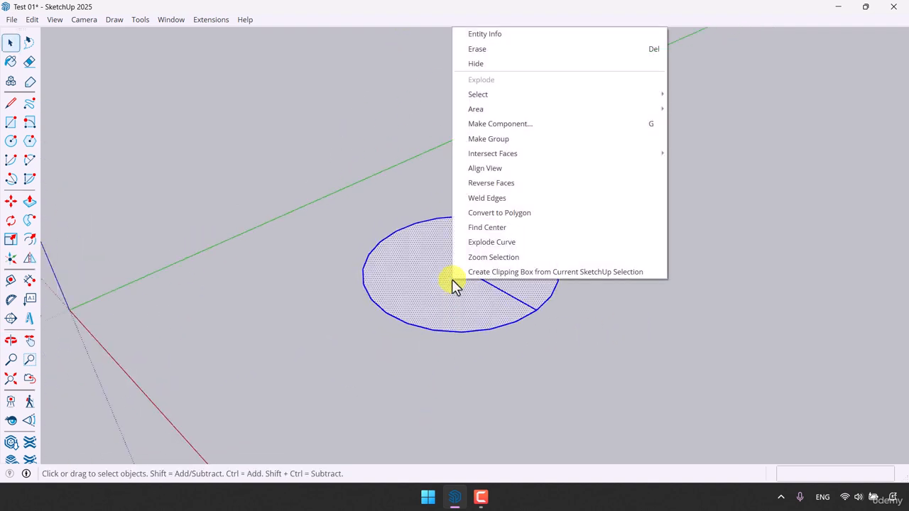
{"action": "left_click", "coordinate": [488, 139]}
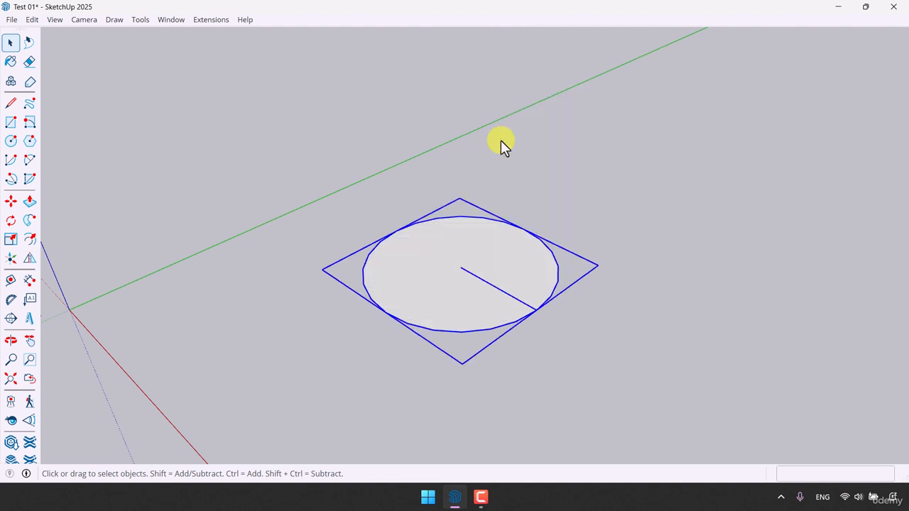
{"action": "left_click", "coordinate": [501, 140]}
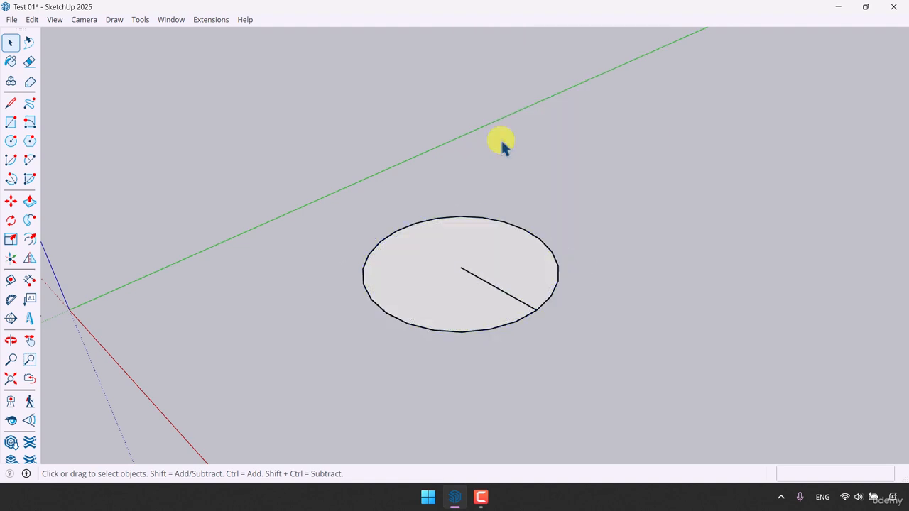
Draw a 0.8 by 0.8 m square outside the circle, starting at the outer end of the radius line.
{"action": "left_click", "coordinate": [11, 122]}
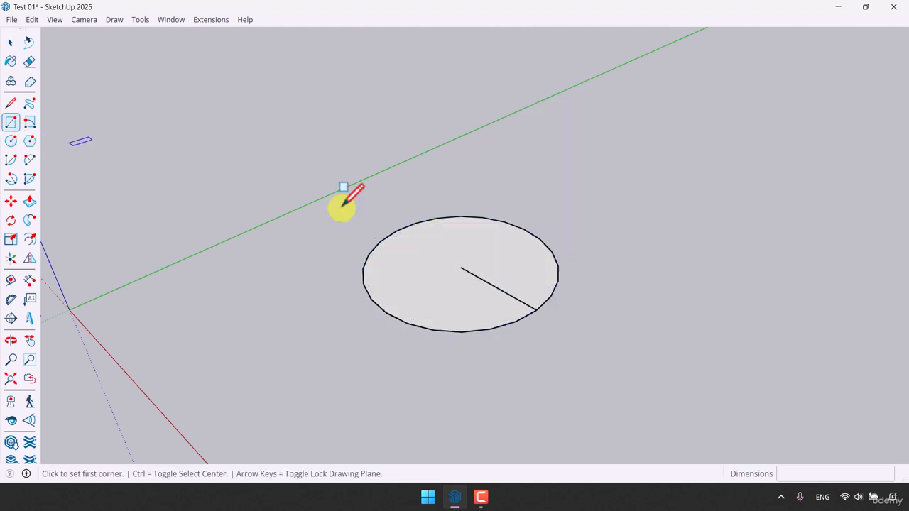
{"action": "left_click", "coordinate": [536, 310]}
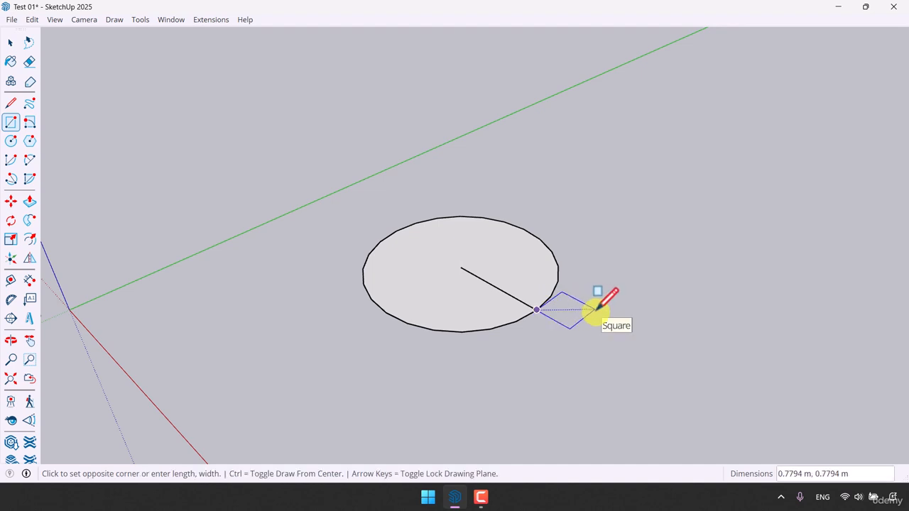
{"action": "type", "text": "0.8"}
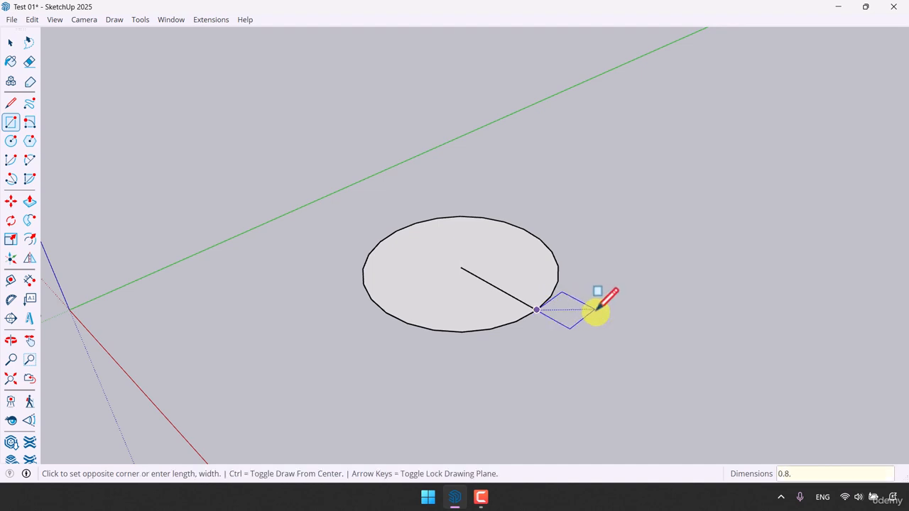
{"action": "type", "text": ", 0.8"}
{"action": "key", "text": "Return"}
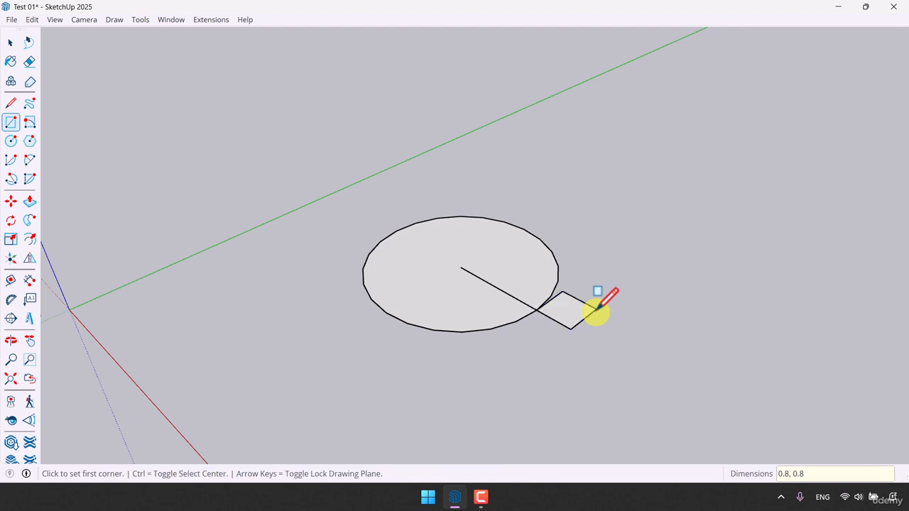
{"action": "key", "text": "space"}
Push/Pull the square up 0.8 m to form a cube.
{"action": "left_click", "coordinate": [29, 202]}
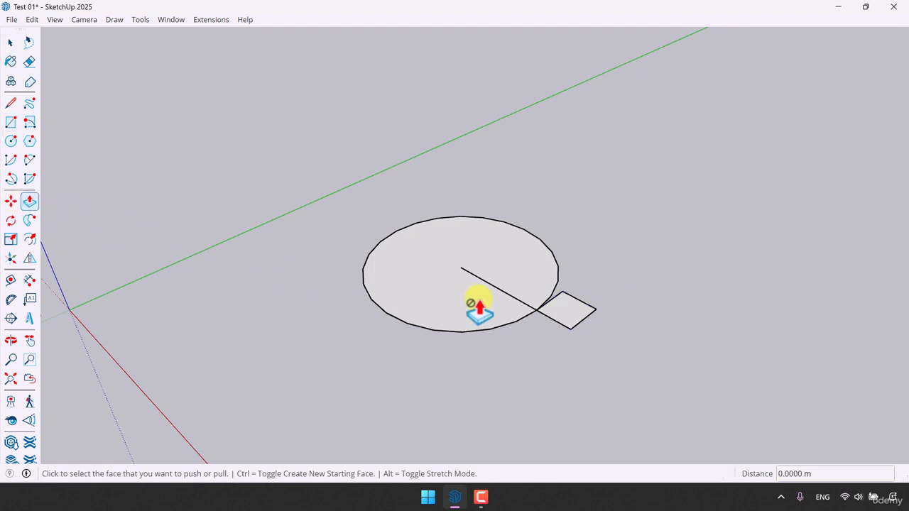
{"action": "left_click", "coordinate": [553, 316]}
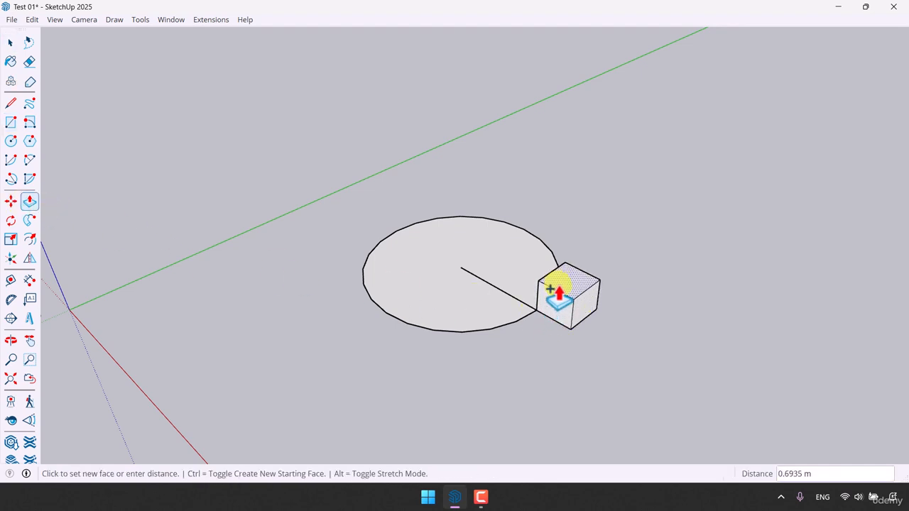
{"action": "type", "text": "0.8"}
{"action": "key", "text": "Return"}
{"action": "key", "text": "space"}
Select the whole cube with its connected geometry and make it a group.
{"action": "triple_click", "coordinate": [561, 291]}
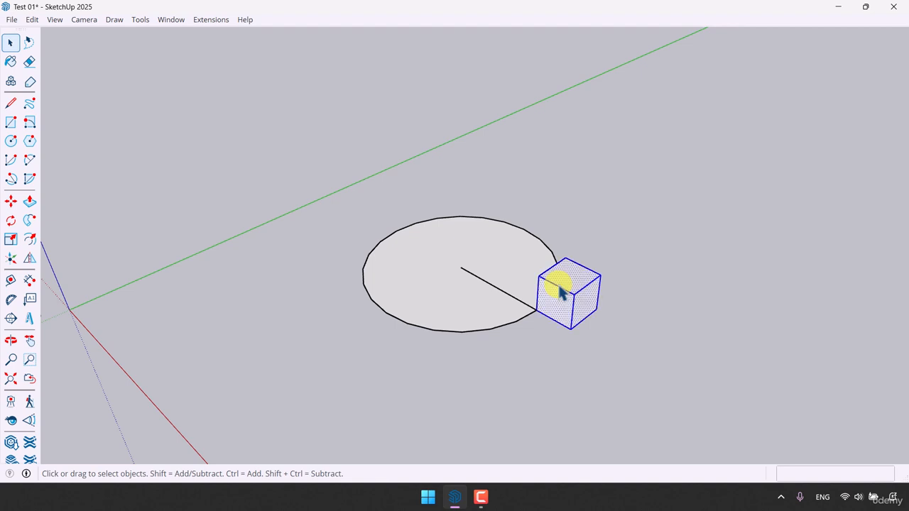
{"action": "right_click", "coordinate": [559, 287]}
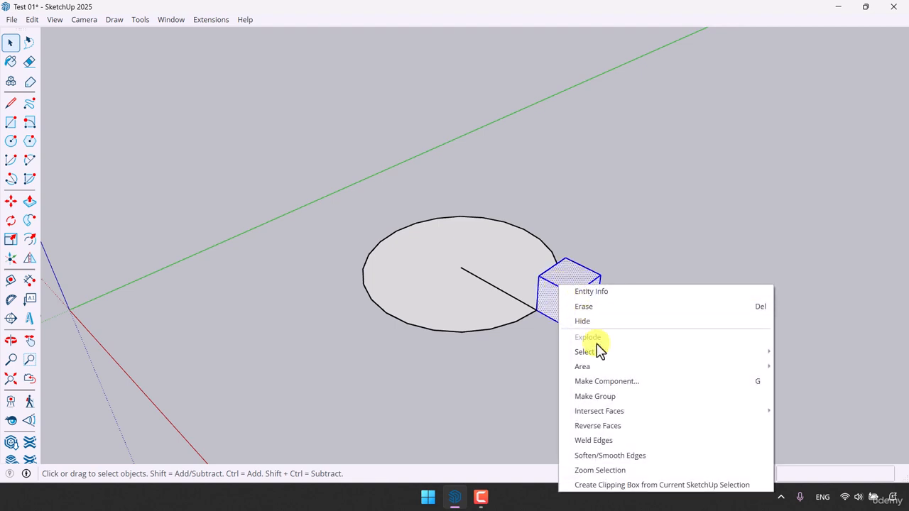
{"action": "left_click", "coordinate": [595, 396]}
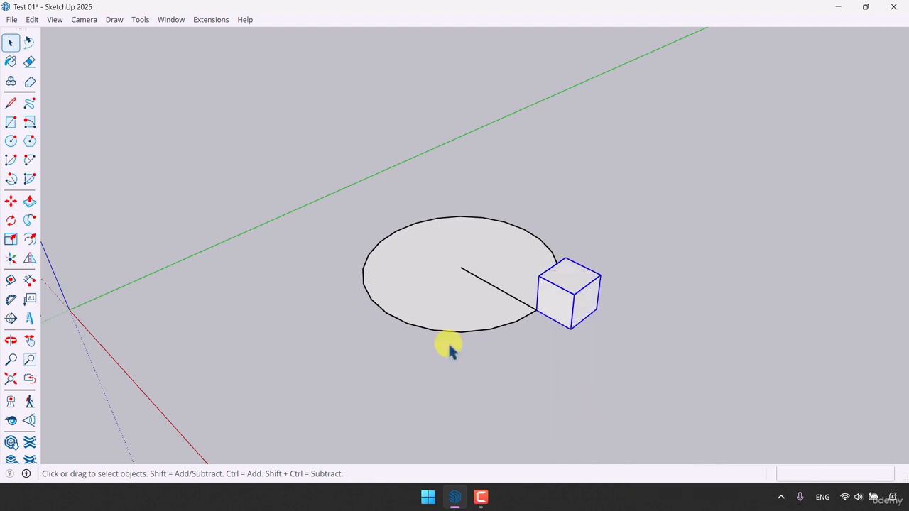
Rotate the cube group 15 degrees around the circle's centre, using the radius line as the starting direction.
{"action": "left_click", "coordinate": [12, 223]}
{"action": "middle_click_drag", "start_coordinate": [323, 334], "coordinate": [519, 261]}
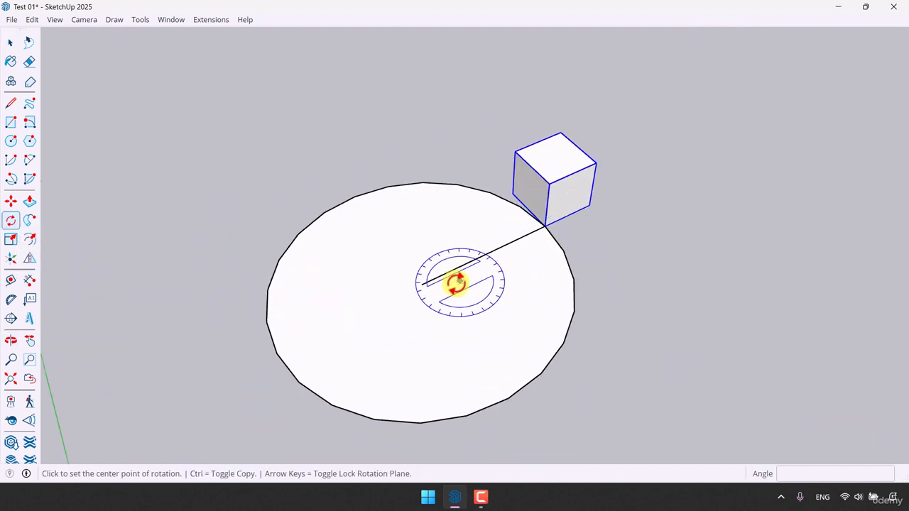
{"action": "left_click", "coordinate": [424, 286]}
{"action": "left_click", "coordinate": [545, 225]}
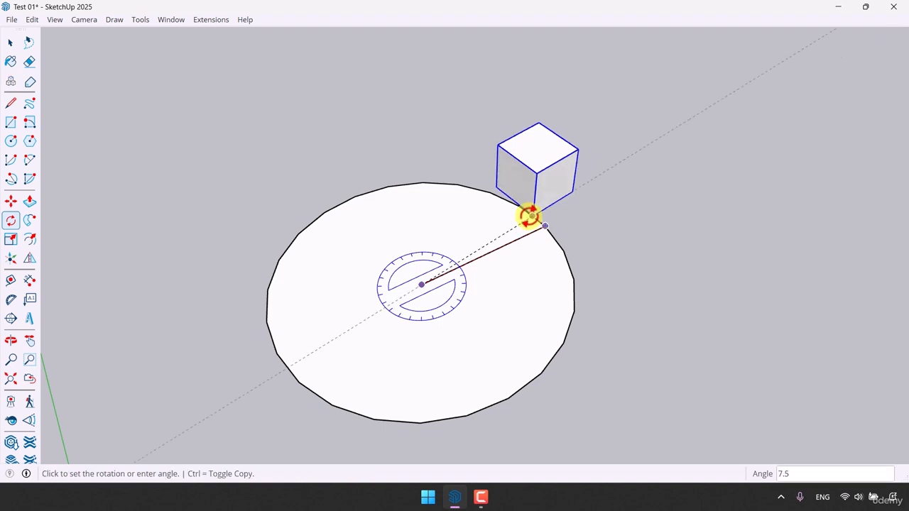
{"action": "left_click", "coordinate": [517, 206]}
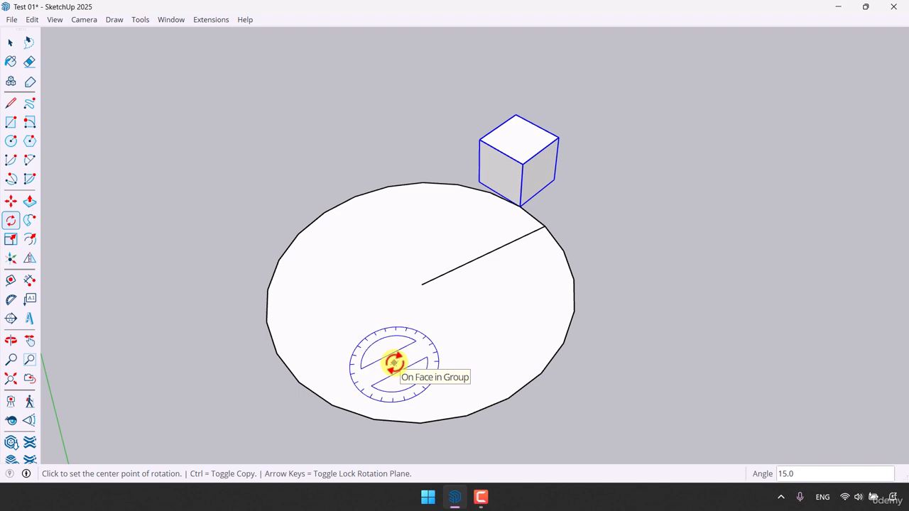
Rotate a copy of the cube 45 degrees around the circle's centre, with the radius line as the starting direction.
{"action": "left_click", "coordinate": [422, 284]}
{"action": "key", "text": "ctrl"}
{"action": "left_click", "coordinate": [544, 226]}
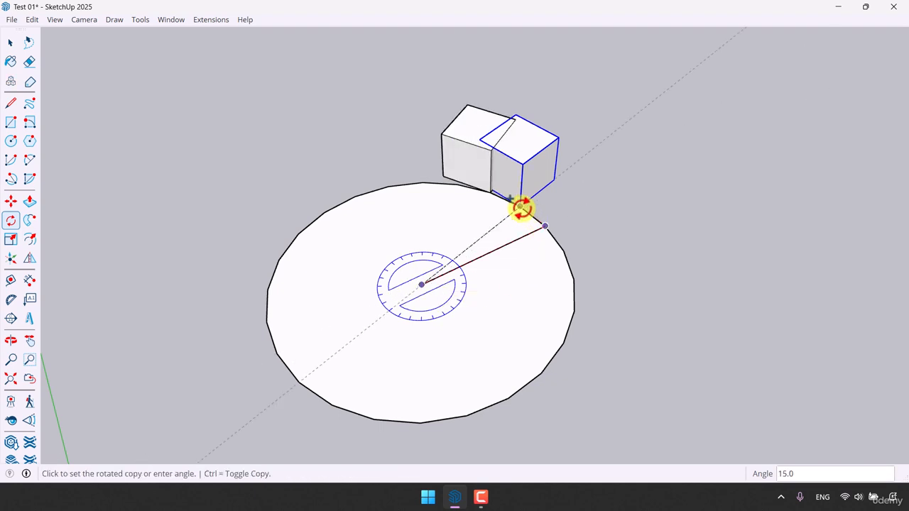
{"action": "left_click", "coordinate": [457, 186]}
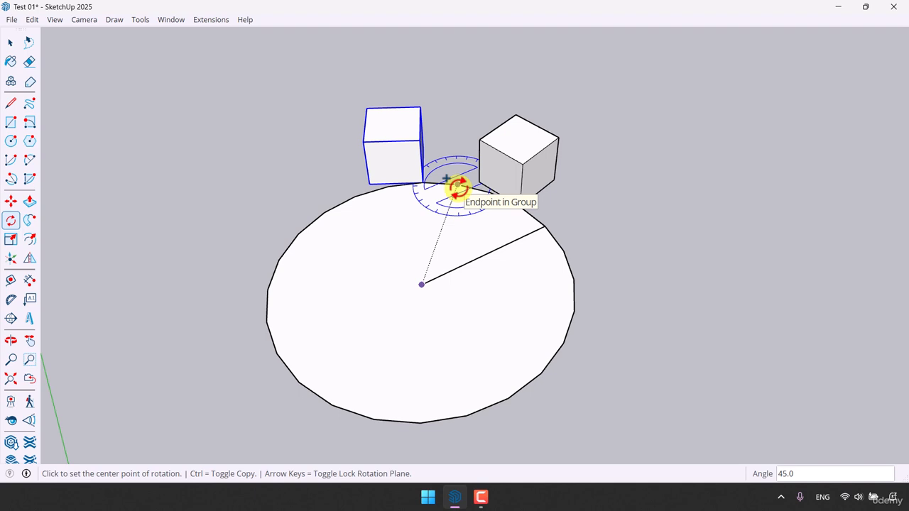
Array the rotated copy around the circle, trying 4x and 6x before setting 7x, and clear the selection.
{"action": "type", "text": "4x"}
{"action": "key", "text": "Return"}
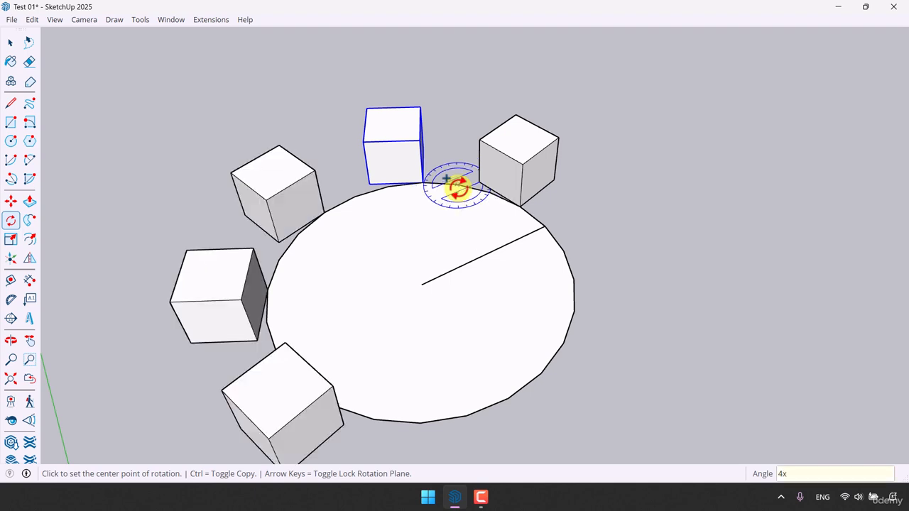
{"action": "type", "text": "6x"}
{"action": "key", "text": "Return"}
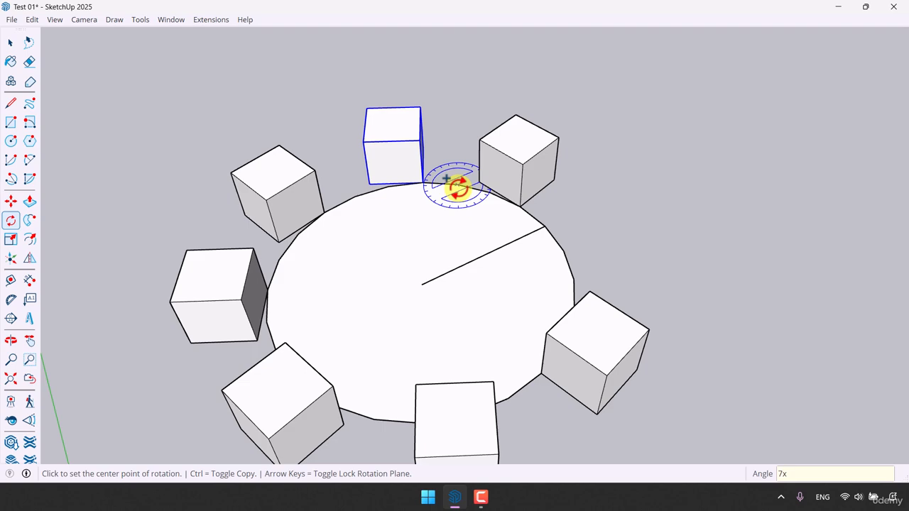
{"action": "key", "text": "space"}
{"action": "middle_click_drag", "start_coordinate": [442, 238], "coordinate": [241, 263]}
{"action": "left_click", "coordinate": [283, 227]}
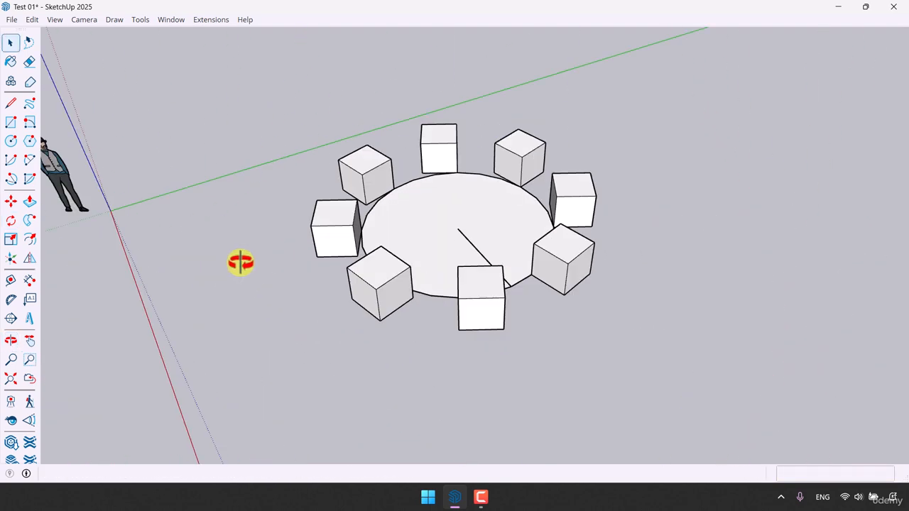